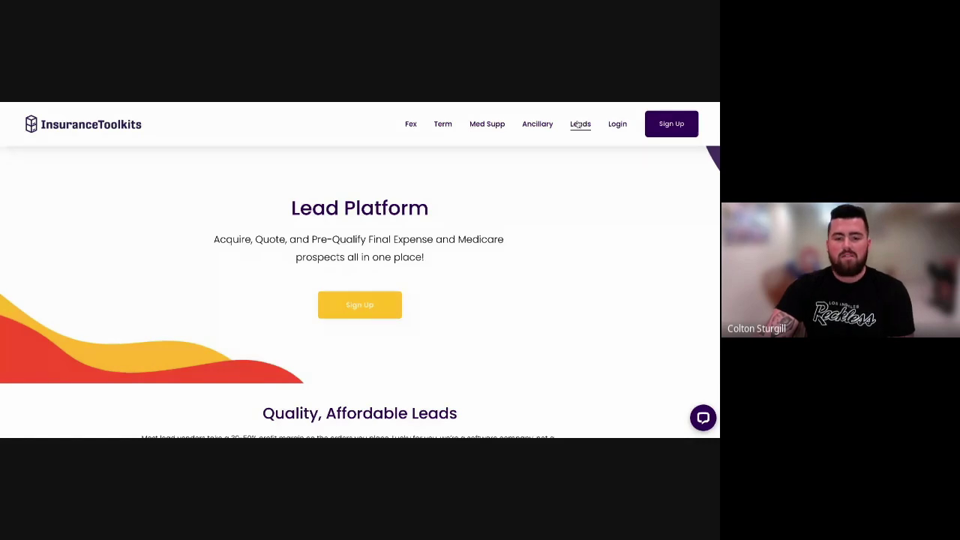
Scroll down through the Lead Platform landing page.
scroll(537, 260, down, 5)
scroll(537, 260, down, 5)
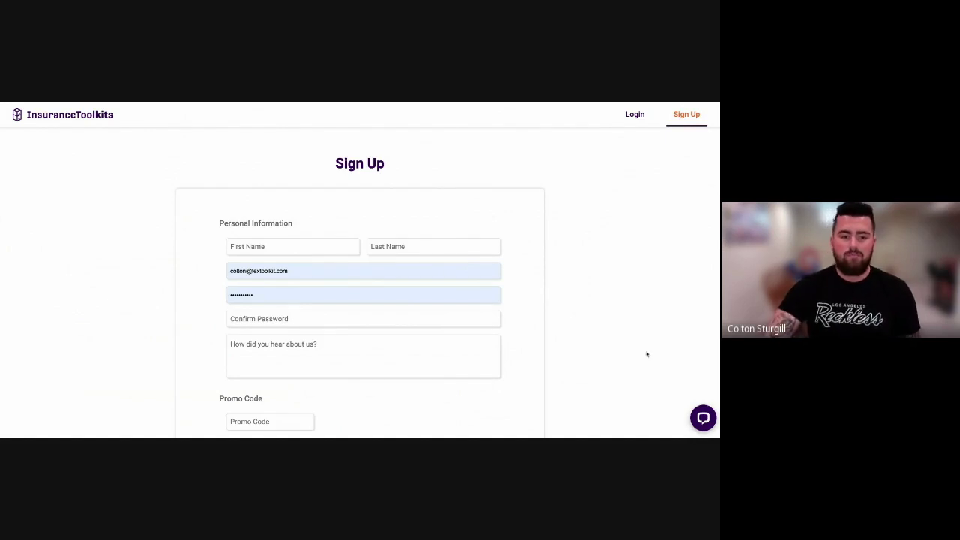
Select the free Lead Platform plan under Choose Your Plan on the sign-up form.
scroll(608, 263, down, 1)
scroll(285, 246, down, 1)
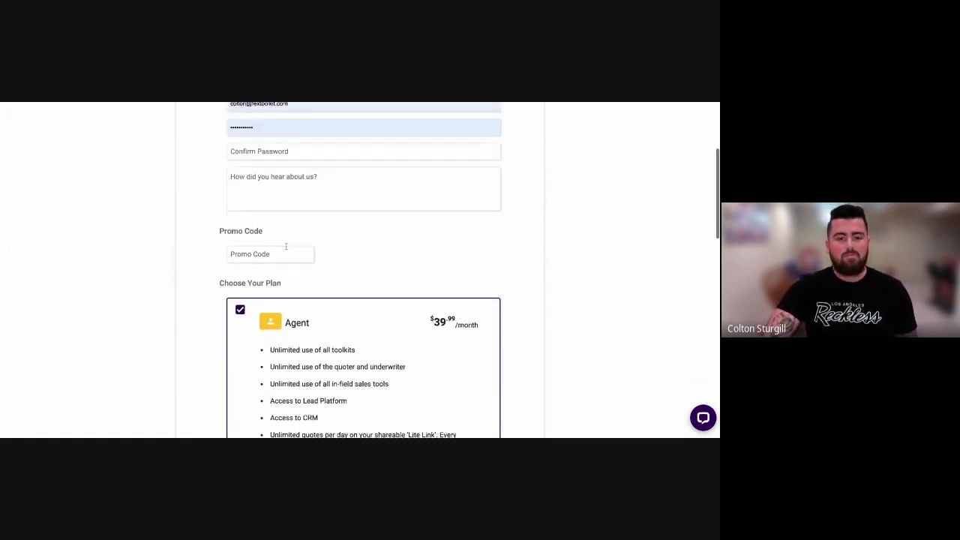
scroll(285, 246, down, 2)
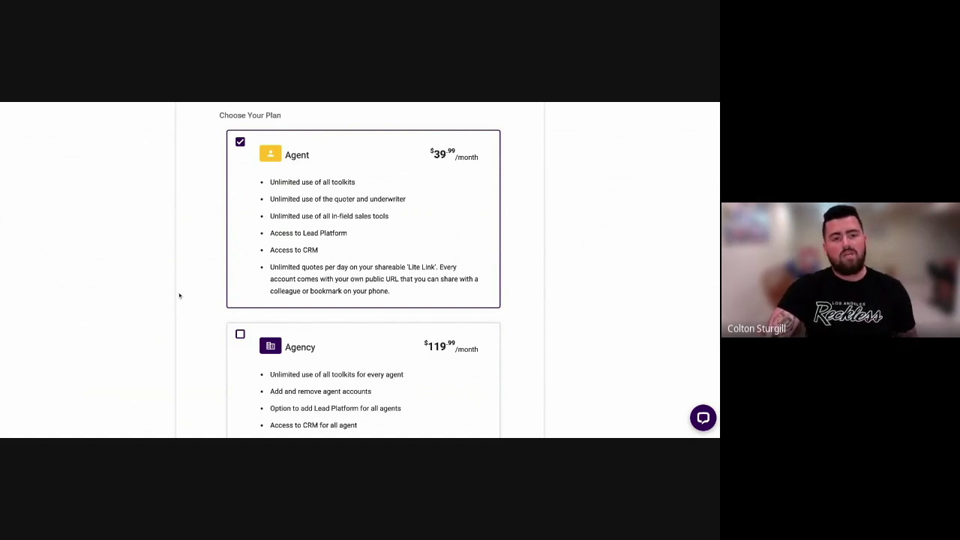
scroll(174, 294, down, 4)
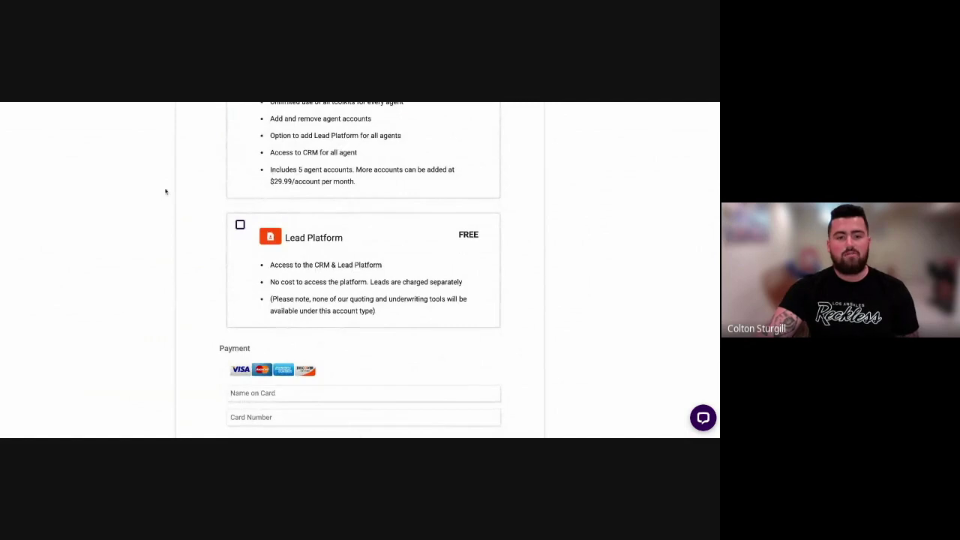
click(239, 225)
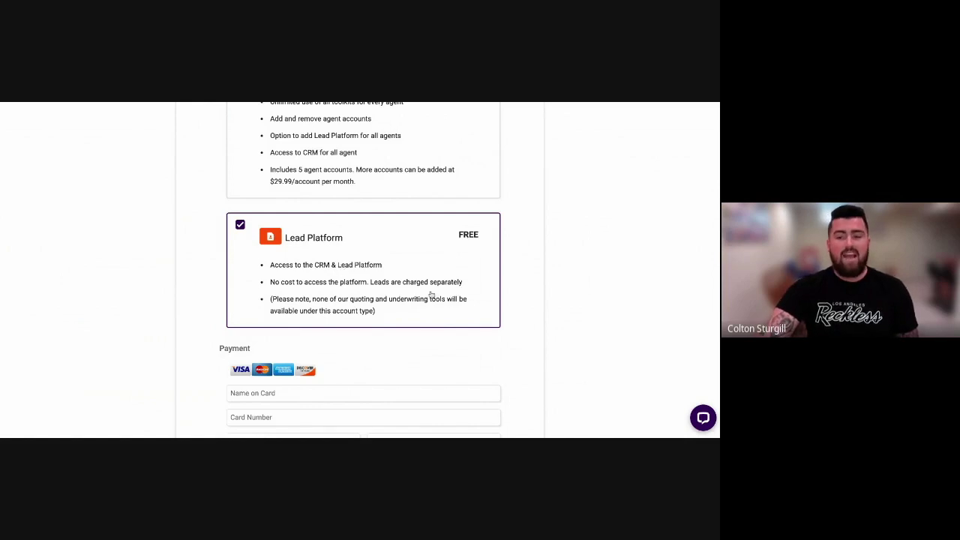
scroll(433, 300, up, 10)
Log in with the entered credentials and go to the Leads campaigns page.
click(634, 116)
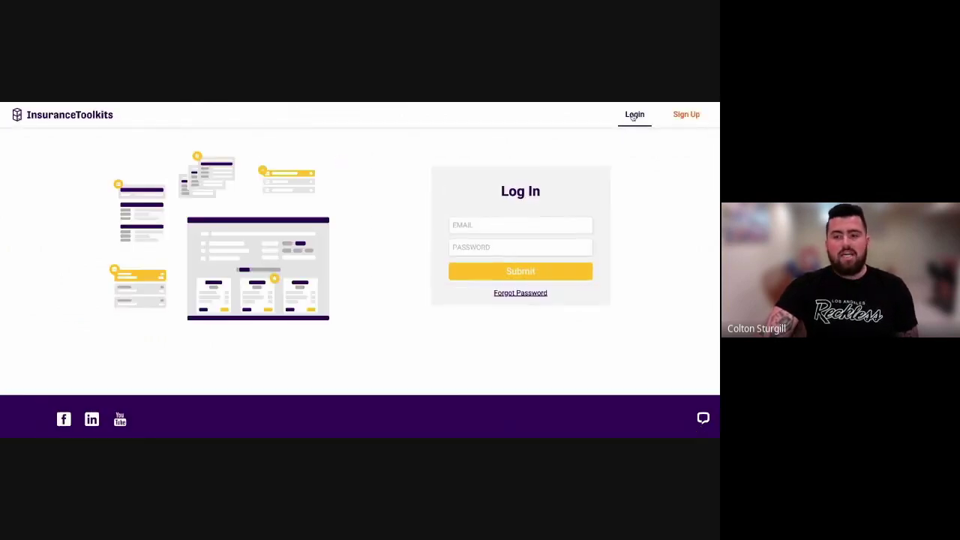
click(515, 278)
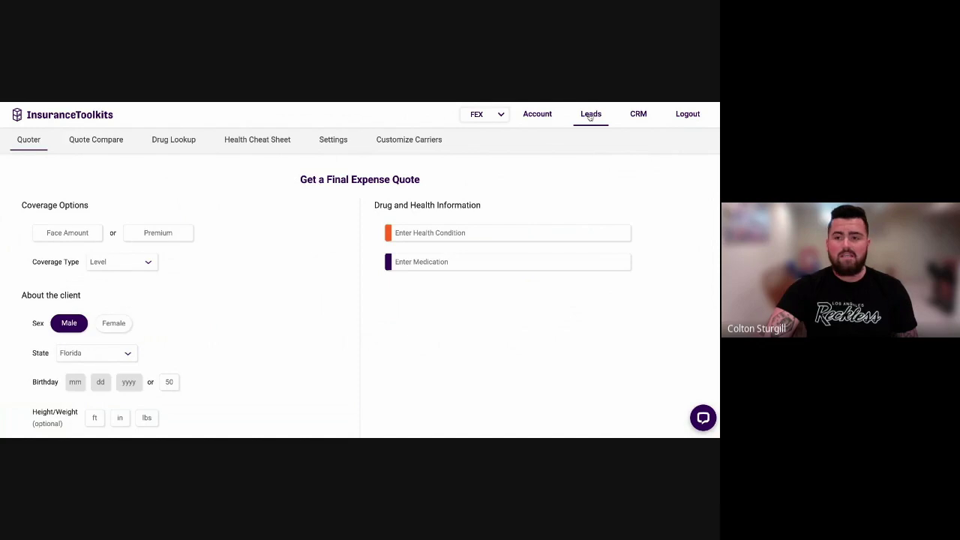
click(590, 115)
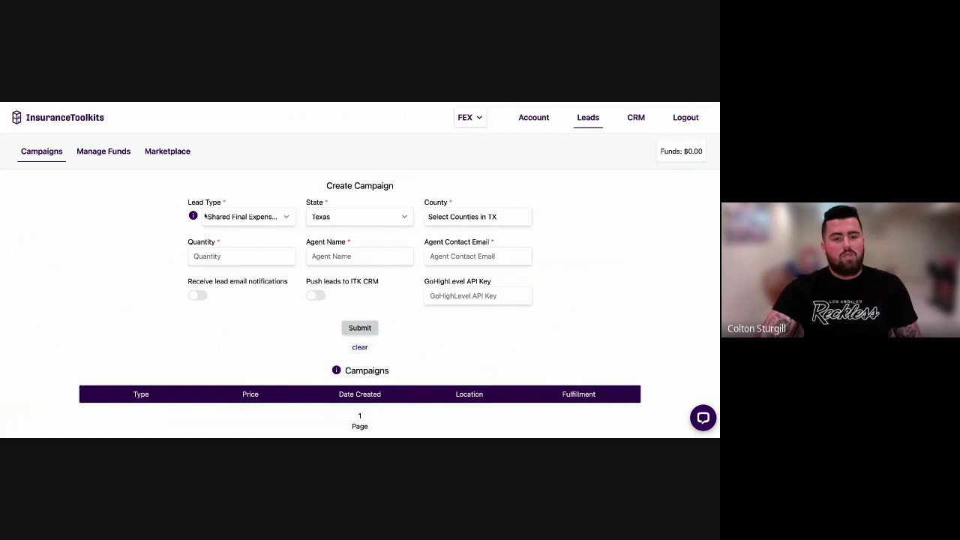
drag(177, 202, 179, 204)
click(180, 204)
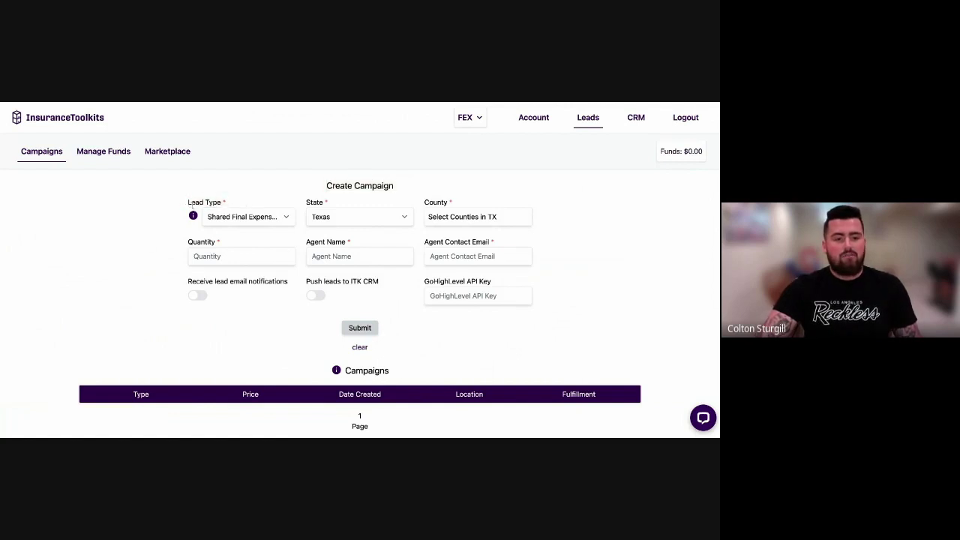
mouse_move(192, 216)
scroll(192, 216, down, 3)
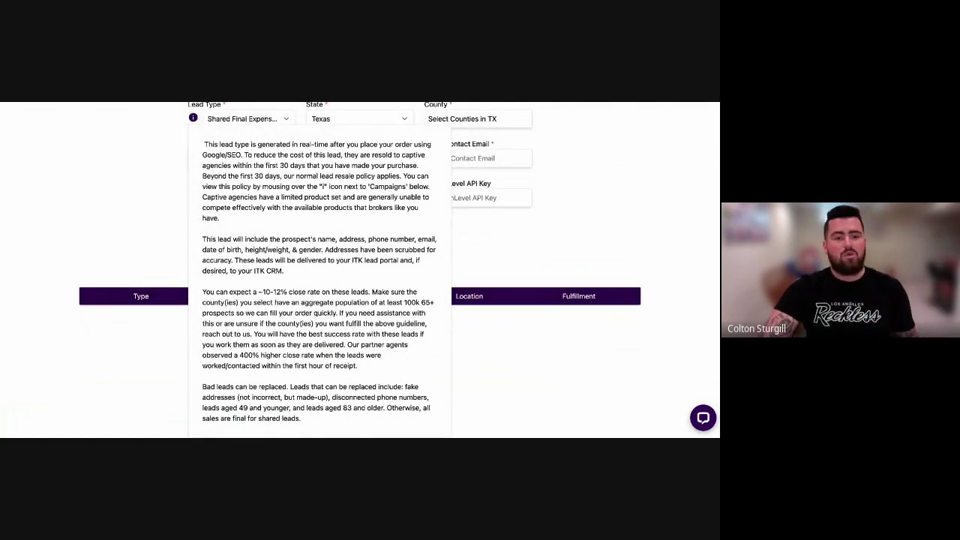
scroll(157, 208, up, 3)
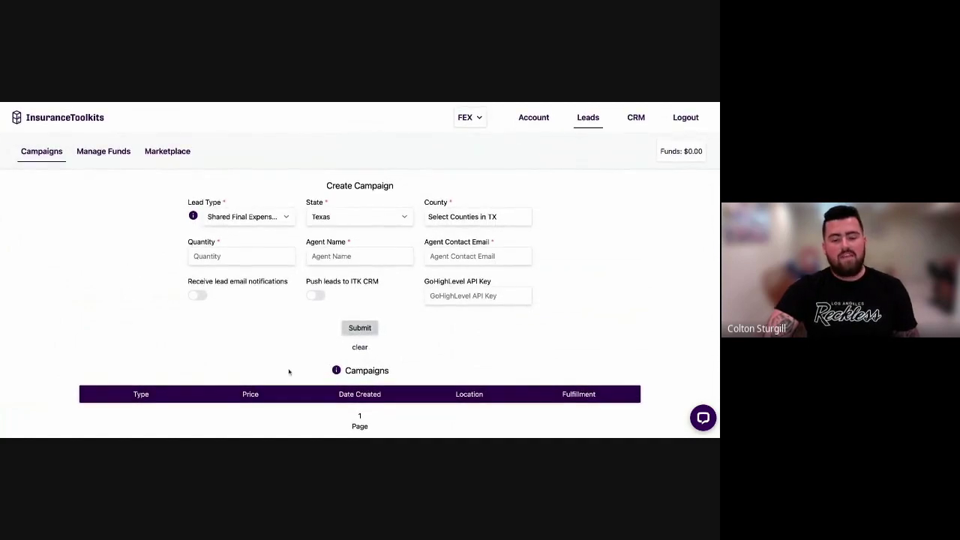
mouse_move(334, 374)
scroll(341, 369, down, 4)
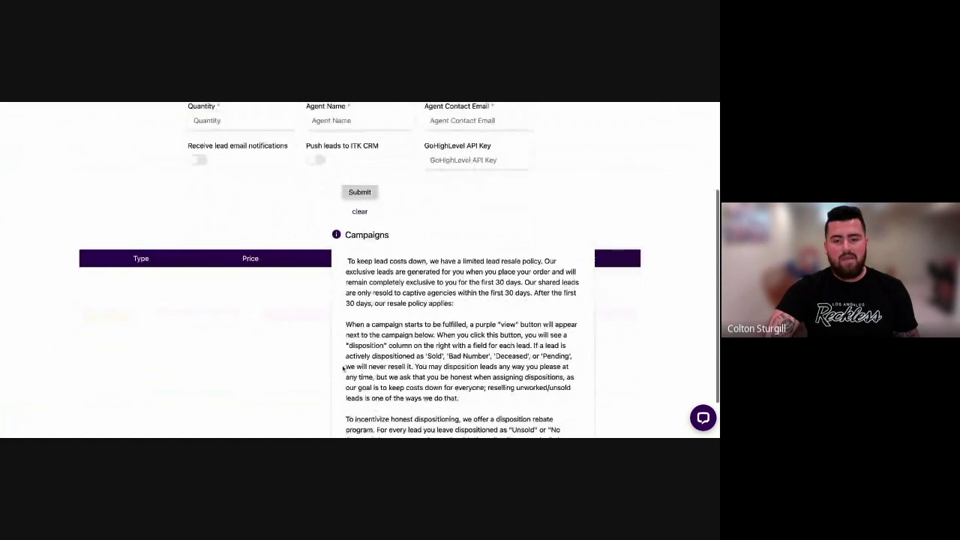
scroll(343, 367, down, 2)
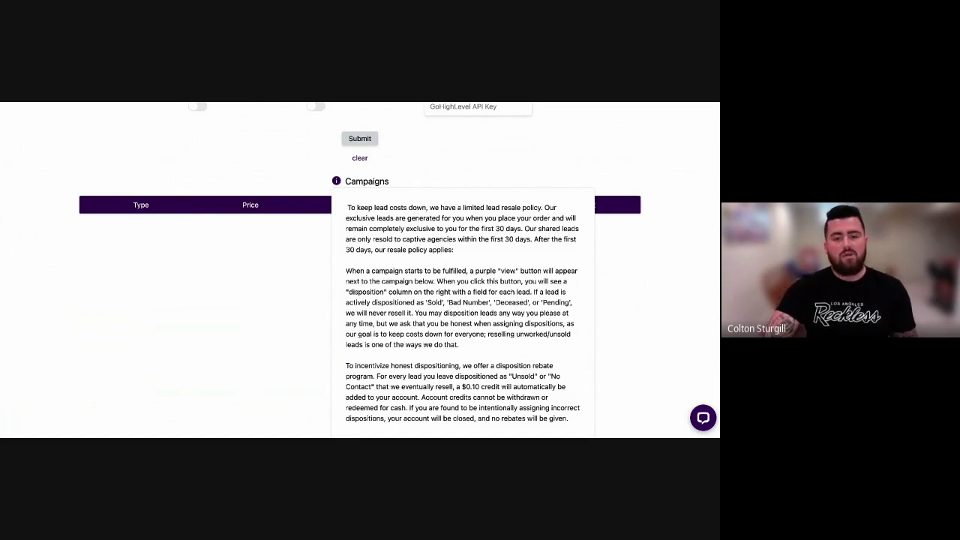
scroll(47, 239, up, 3)
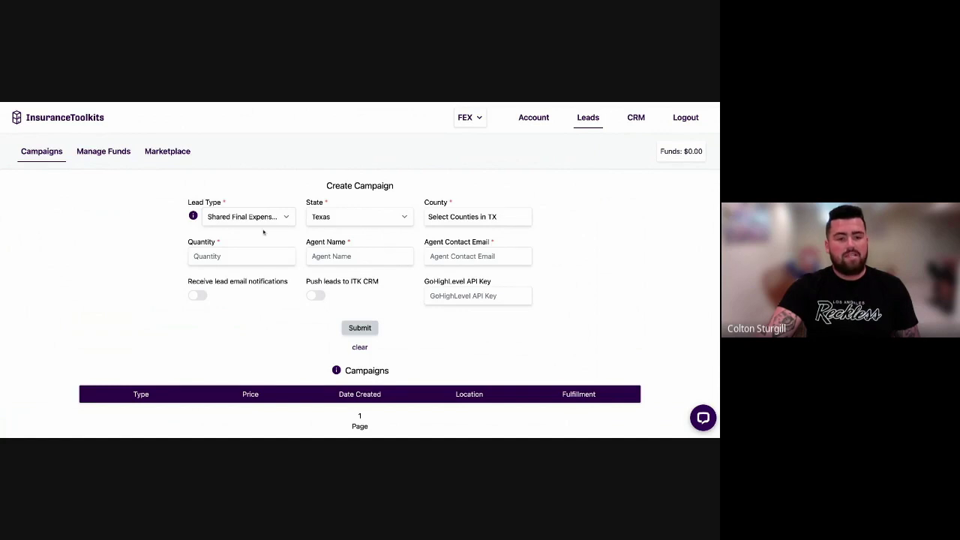
Try Exclusive and Shared Final Expense, settle on Exclusive Medicare, and choose Rhode Island.
click(248, 255)
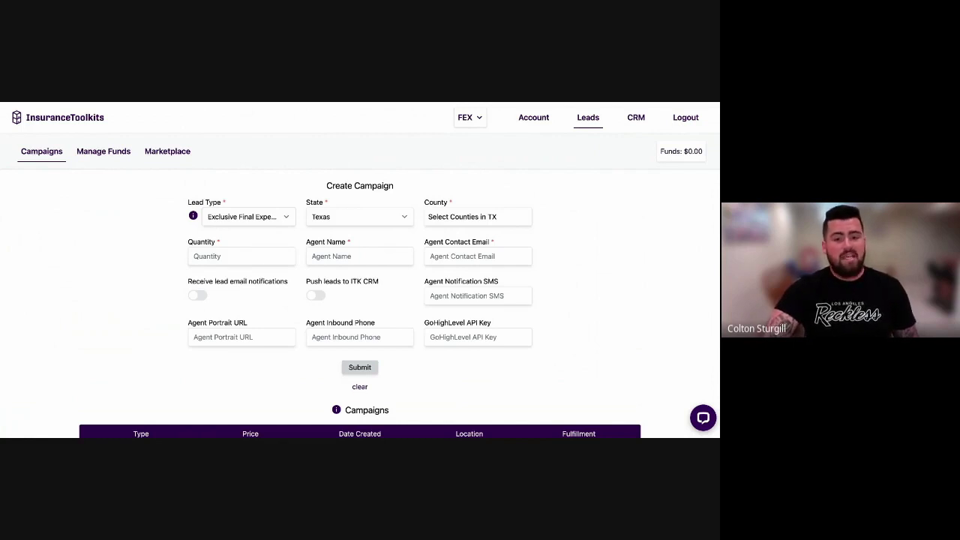
click(255, 188)
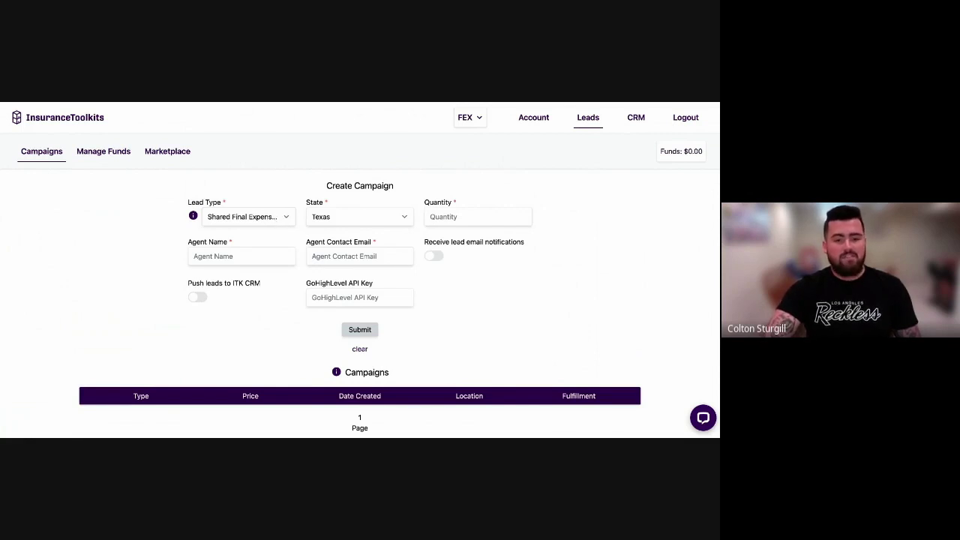
click(234, 292)
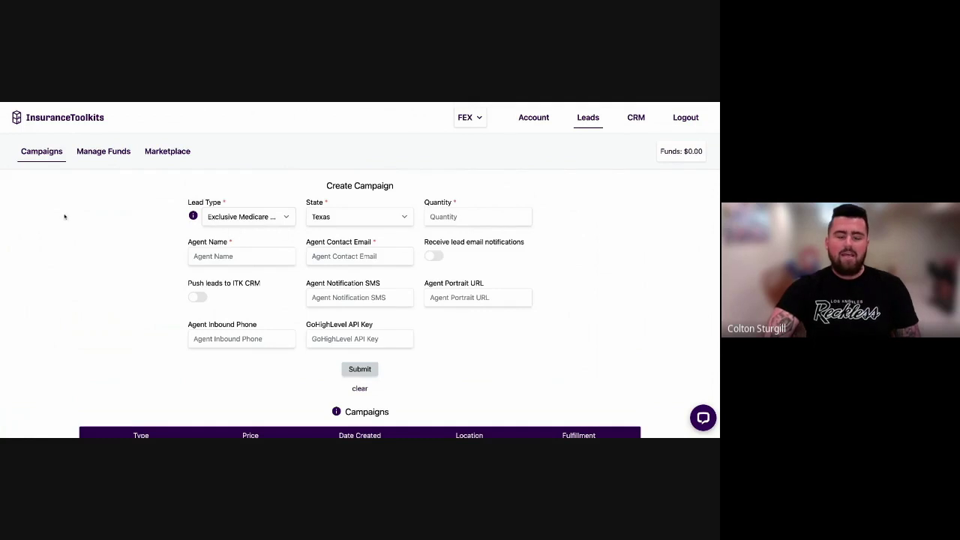
scroll(65, 217, down, 1)
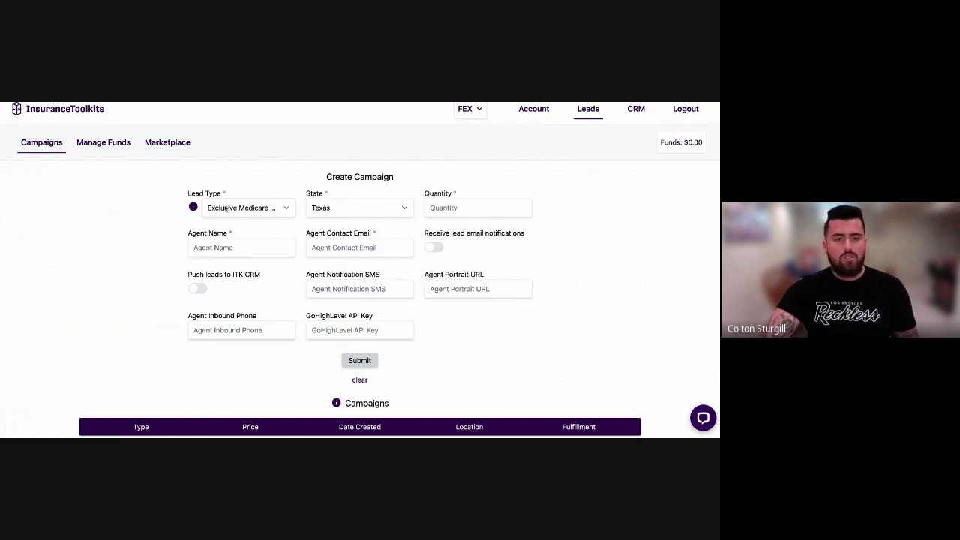
click(350, 214)
Enter quantity 25, the agent's full name and the agent's contact e-mail.
click(445, 209)
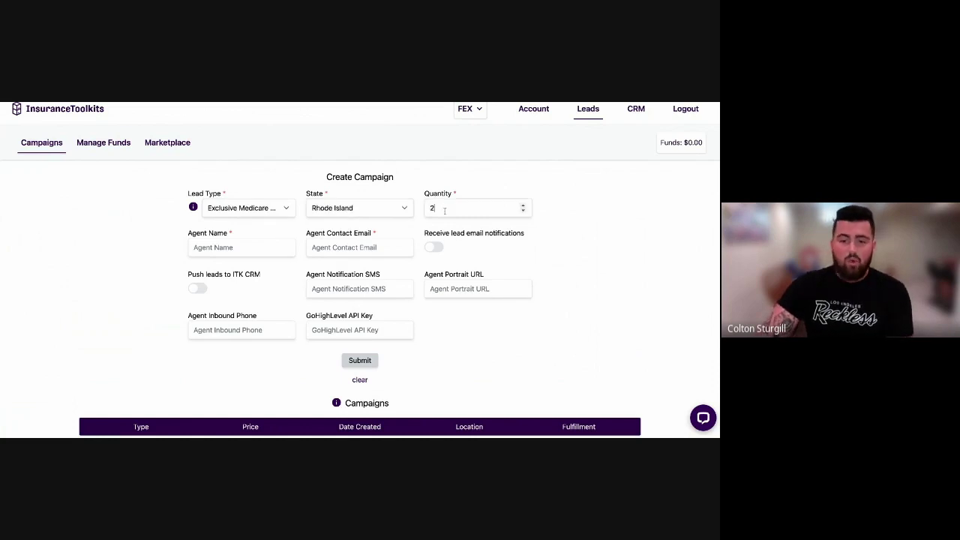
text(5)
click(253, 248)
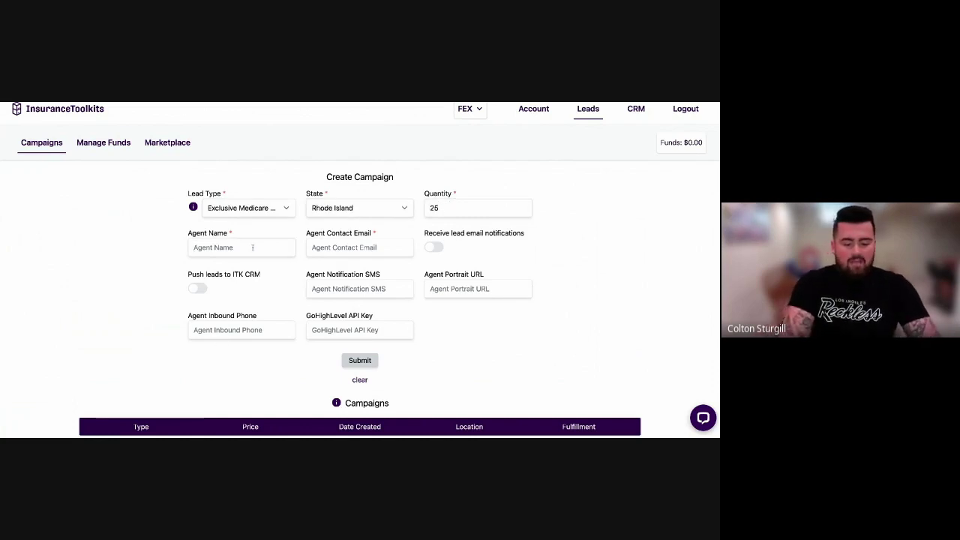
text(Colto)
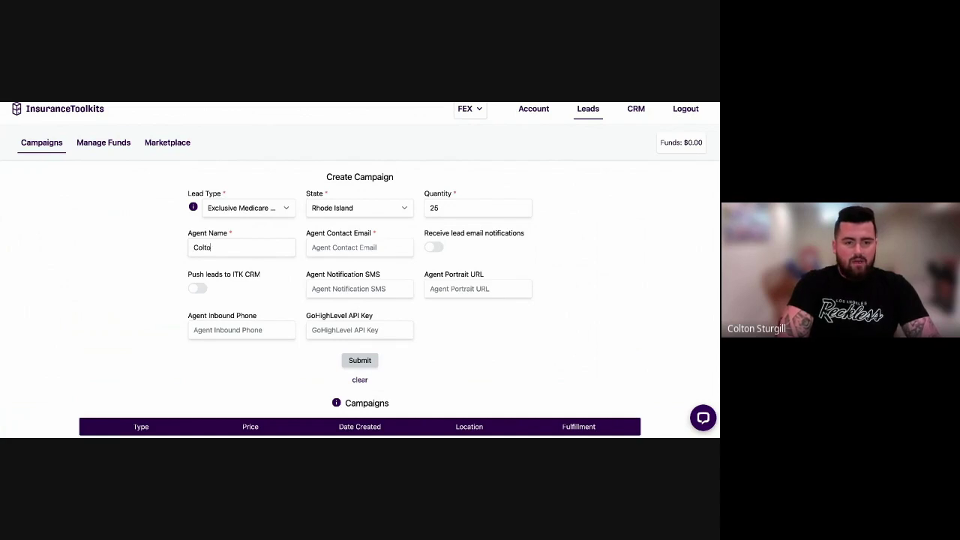
text(n Name)
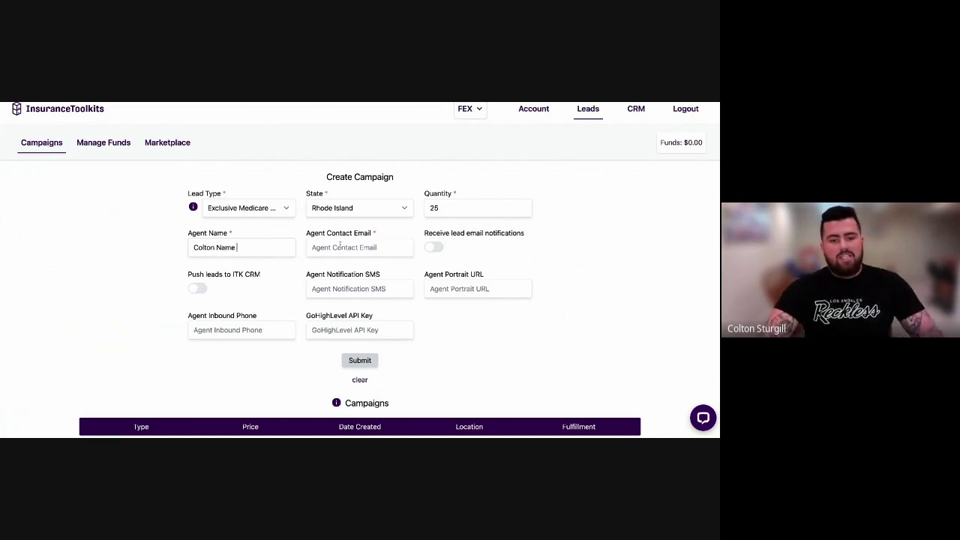
click(339, 247)
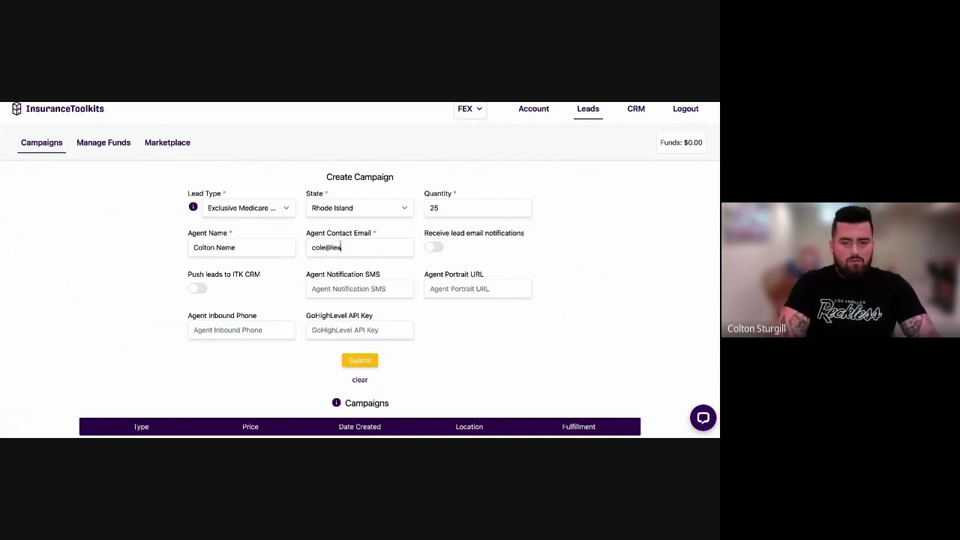
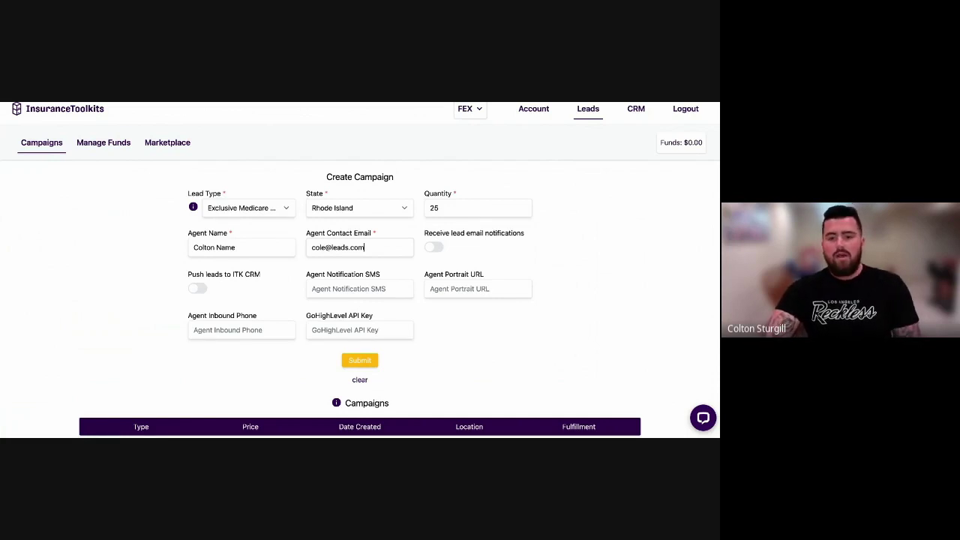
drag(422, 235, 421, 236)
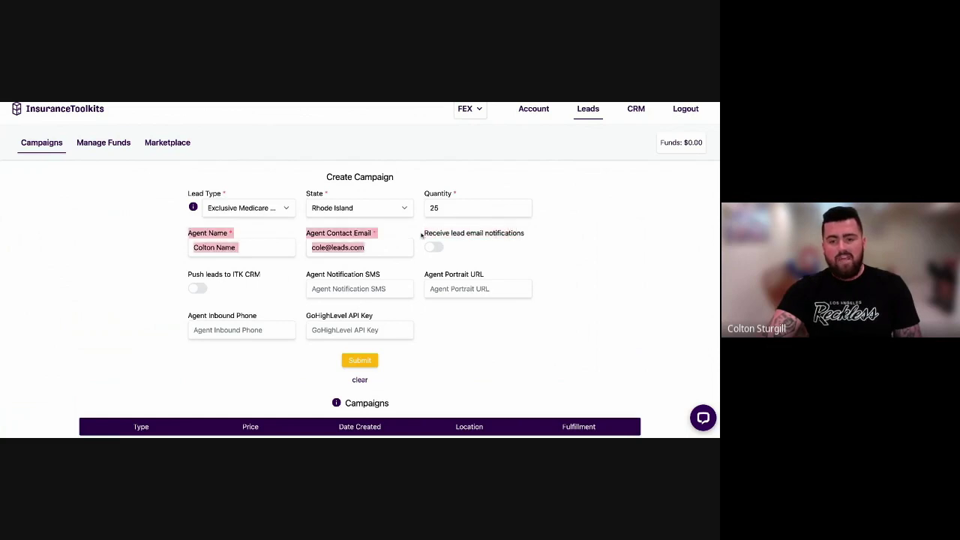
Toggle lead email notifications off and on, leaving them enabled.
click(537, 239)
click(434, 246)
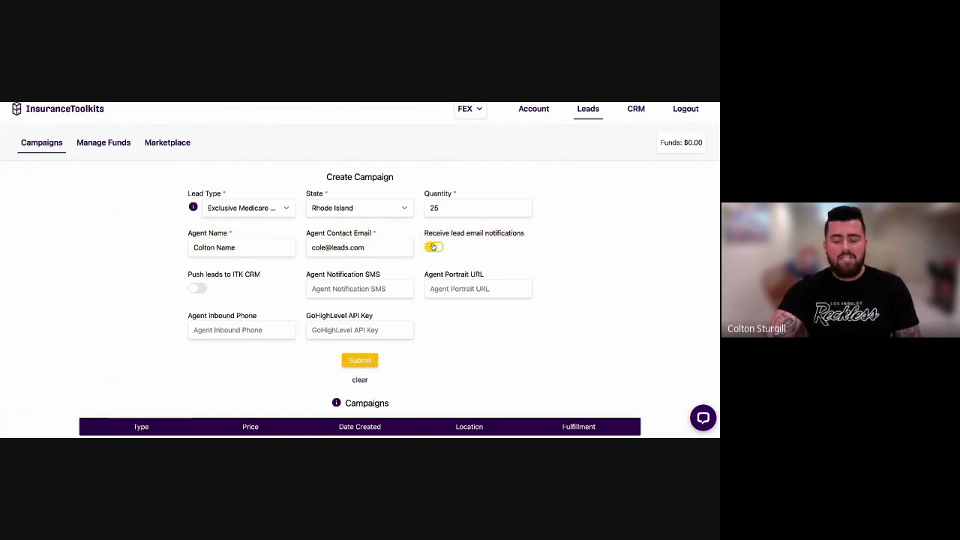
click(436, 247)
click(437, 248)
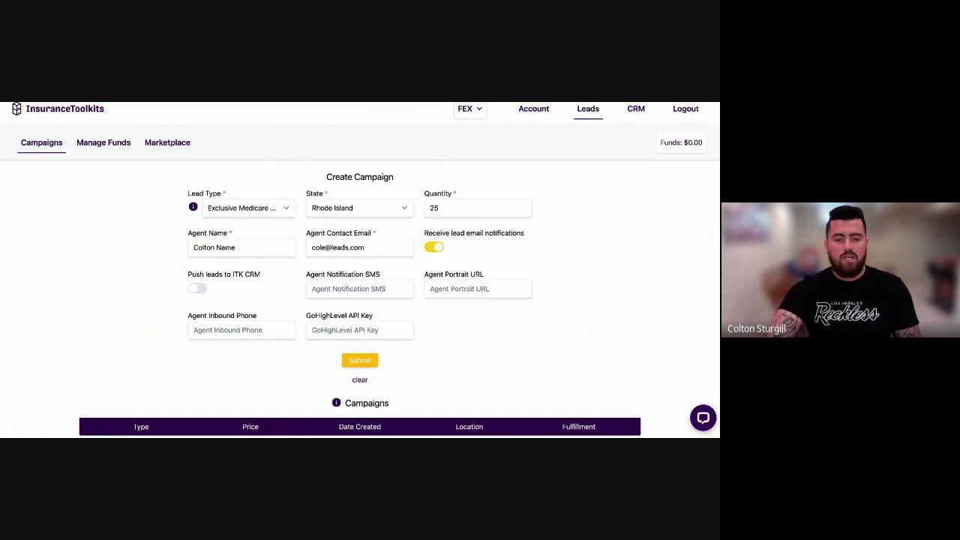
drag(188, 276, 261, 276)
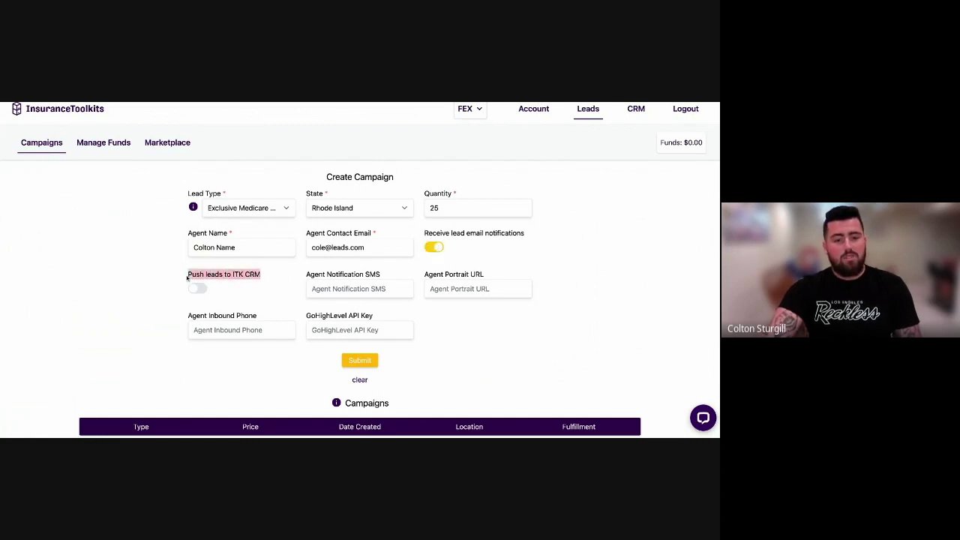
scroll(650, 144, up, 1)
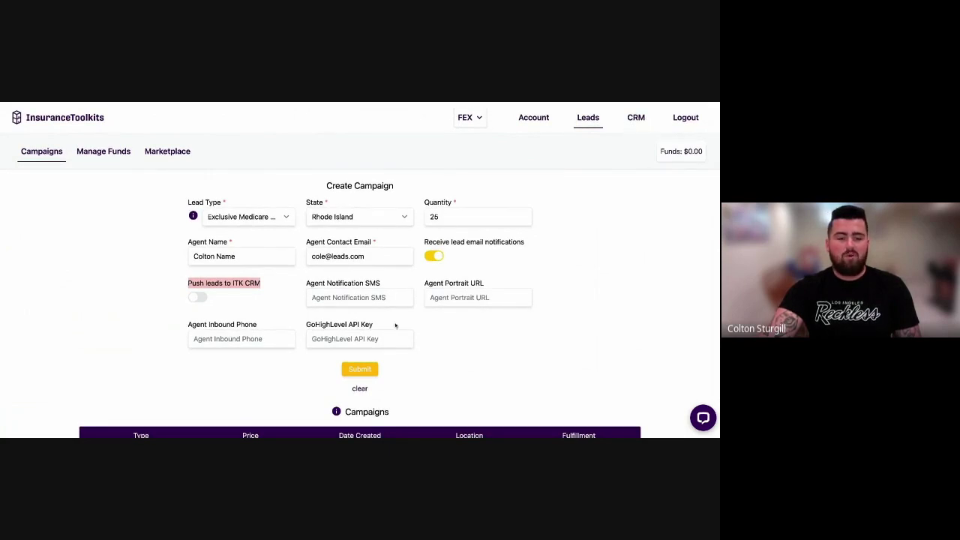
Enable Push leads to ITK CRM with notifications on, and start entering the SMS number.
click(196, 299)
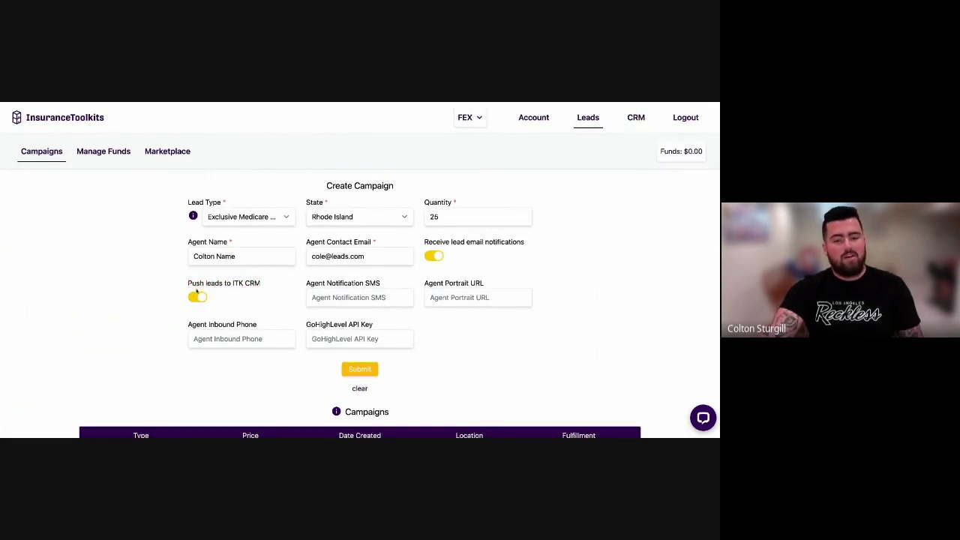
click(198, 299)
click(434, 257)
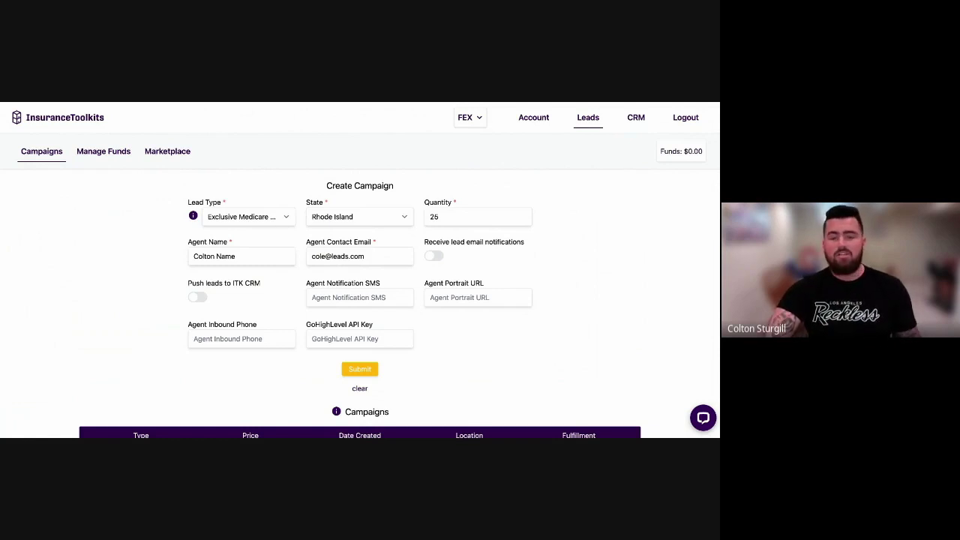
click(433, 256)
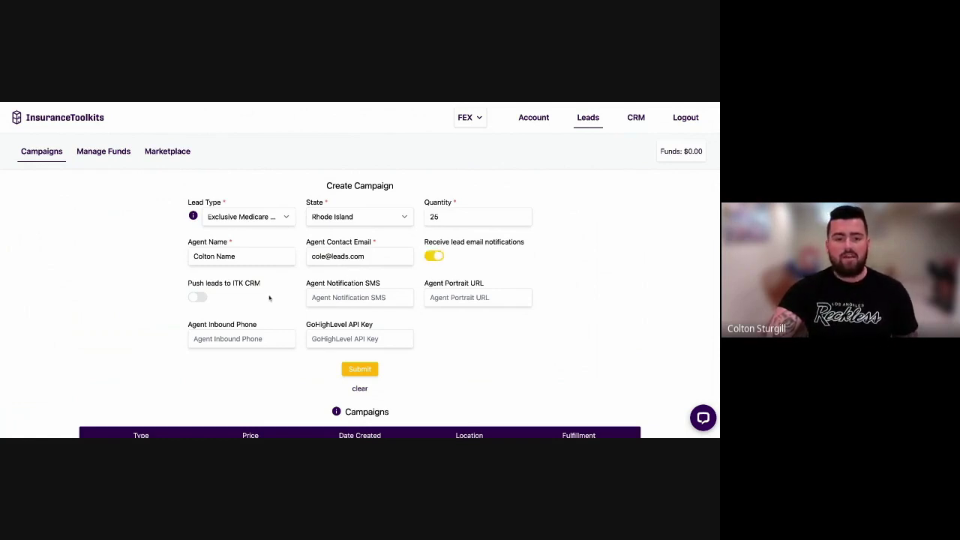
click(198, 297)
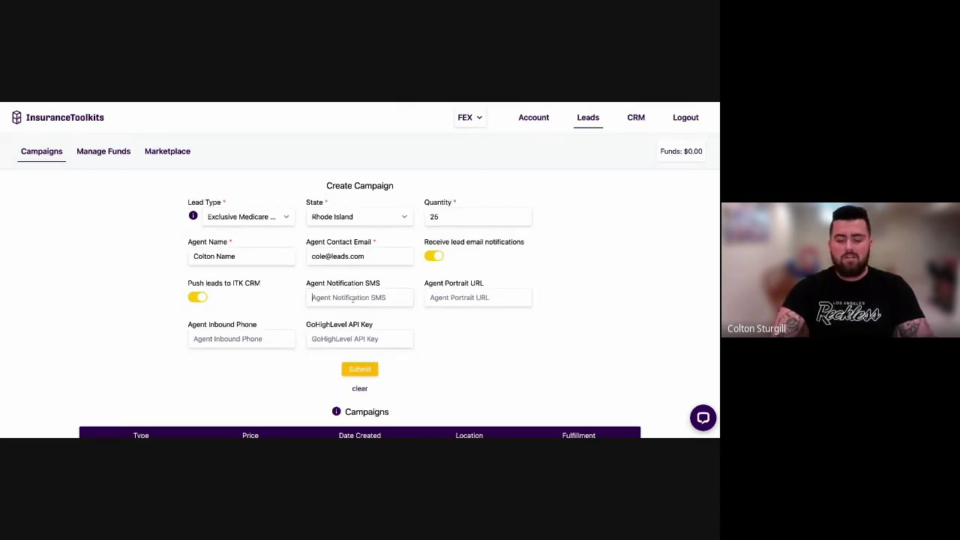
text(330321)
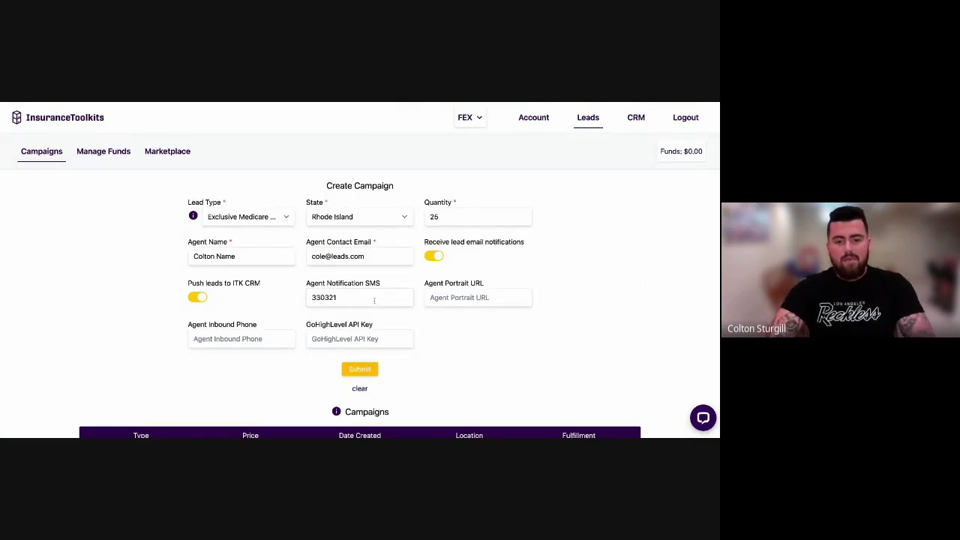
drag(374, 300, 228, 298)
key(BackSpace)
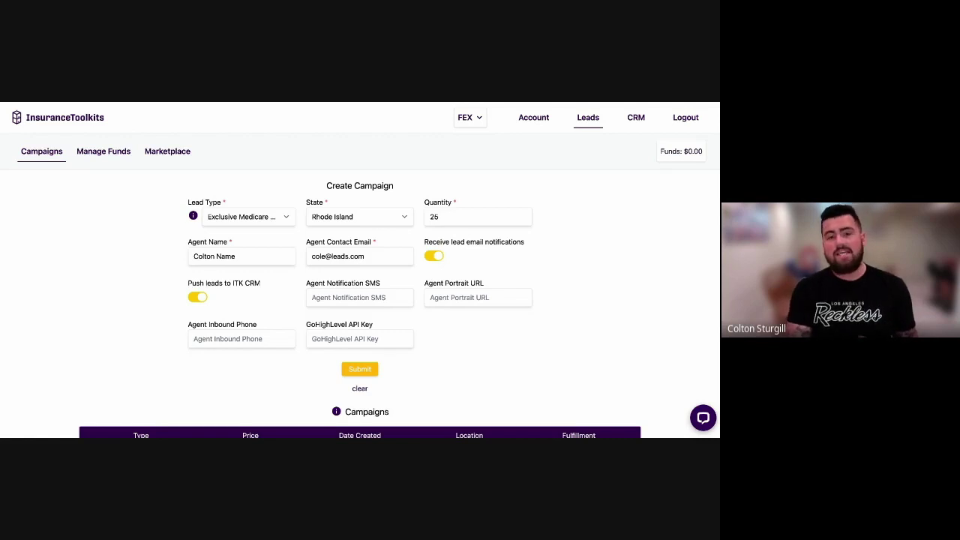
Change the lead type to Shared Medicare, then to Exclusive Final Expense.
click(338, 339)
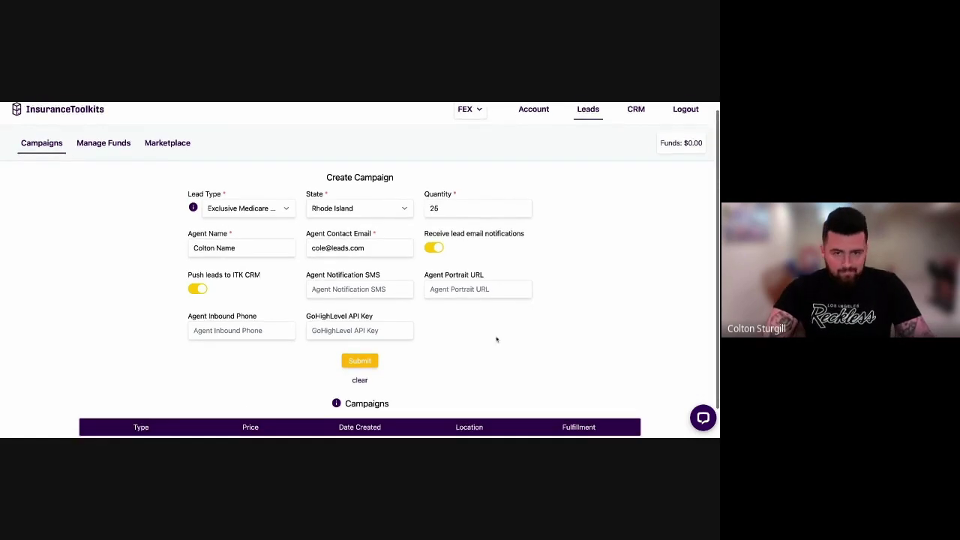
scroll(497, 338, down, 1)
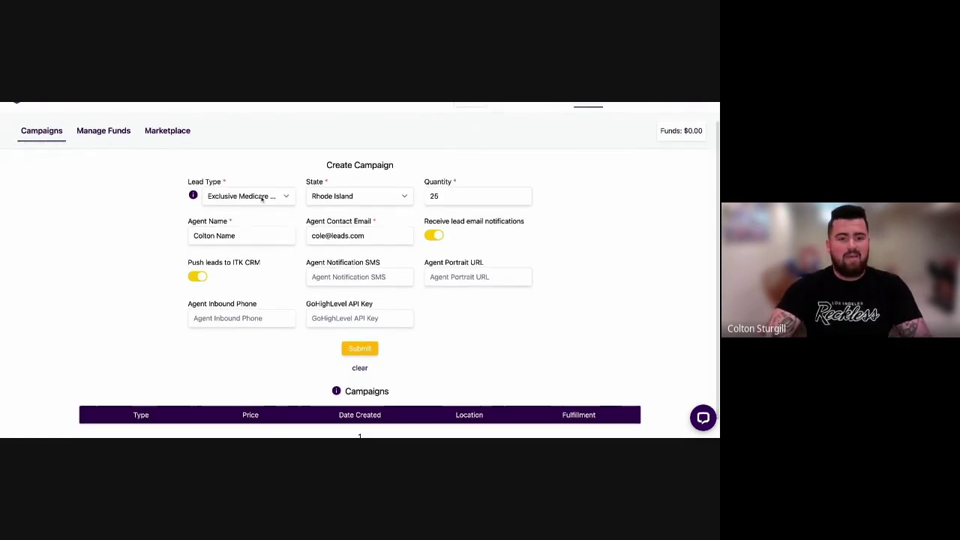
scroll(261, 197, down, 1)
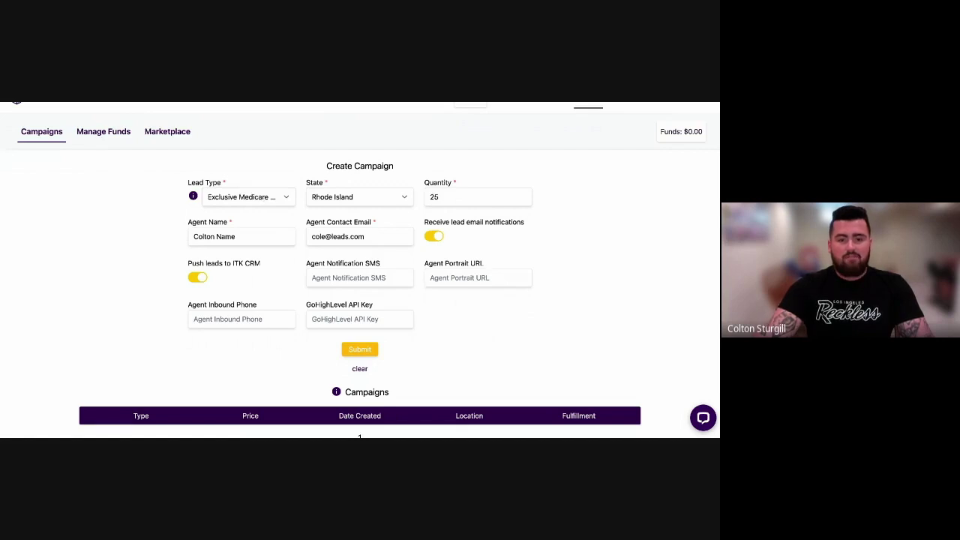
click(242, 154)
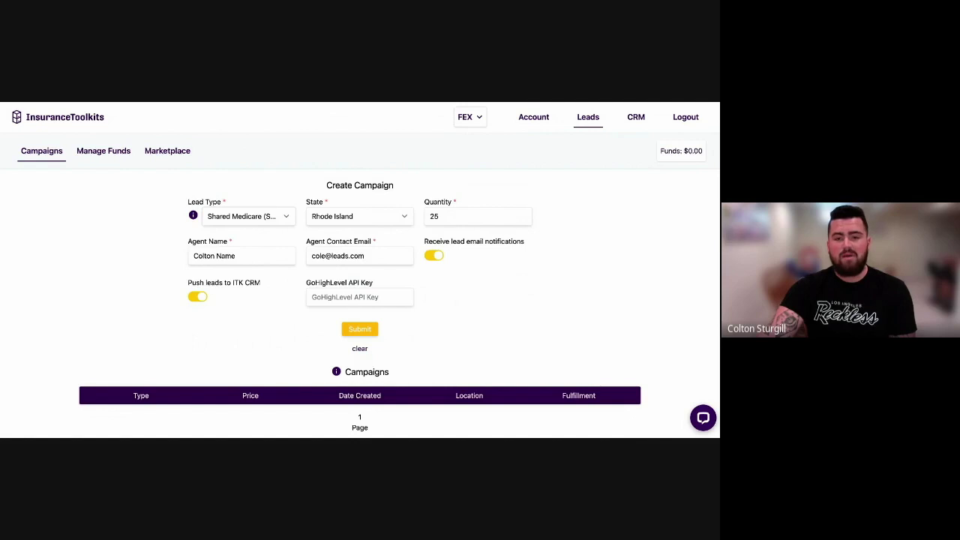
click(303, 232)
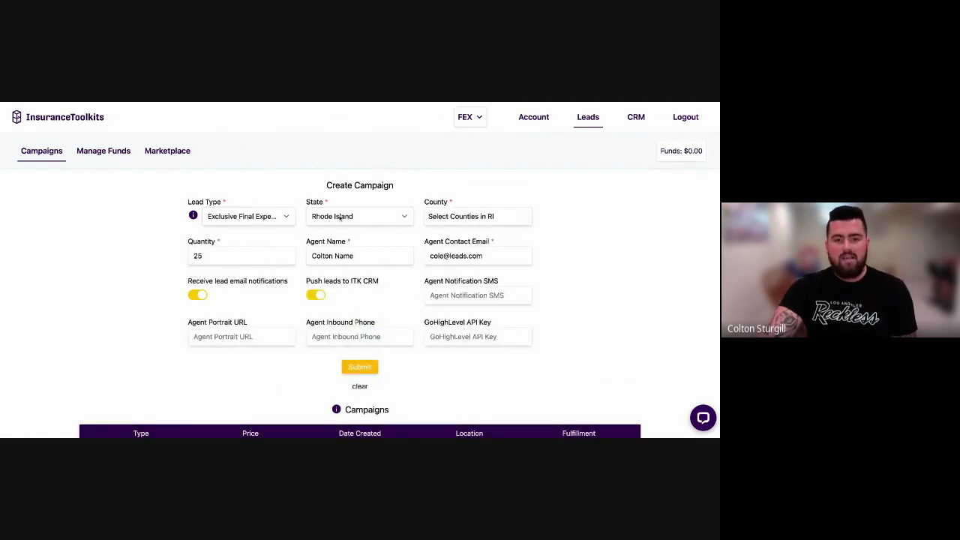
Set State to Ohio and select counties Adams, Athens and Auglaize.
key(o)
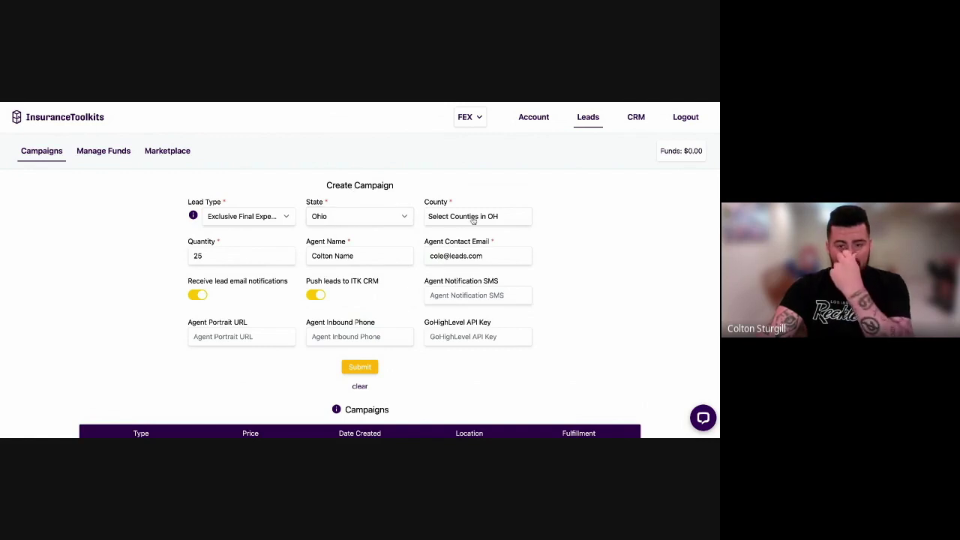
click(472, 217)
click(457, 216)
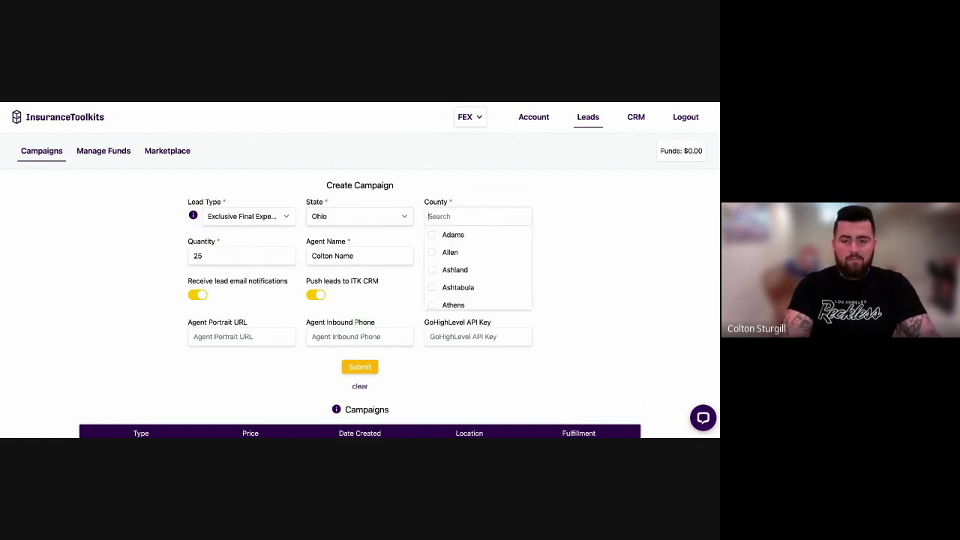
click(454, 235)
scroll(457, 270, down, 1)
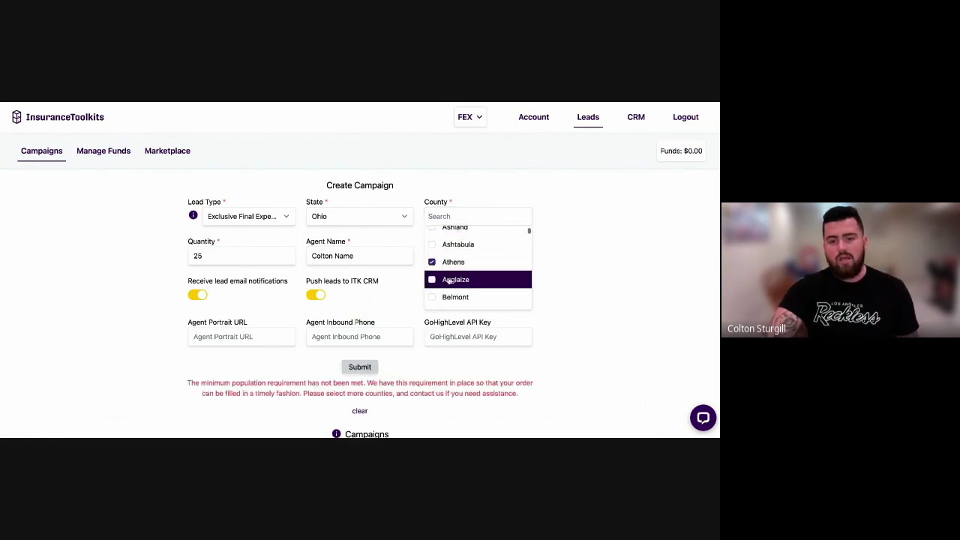
click(457, 279)
scroll(460, 289, down, 1)
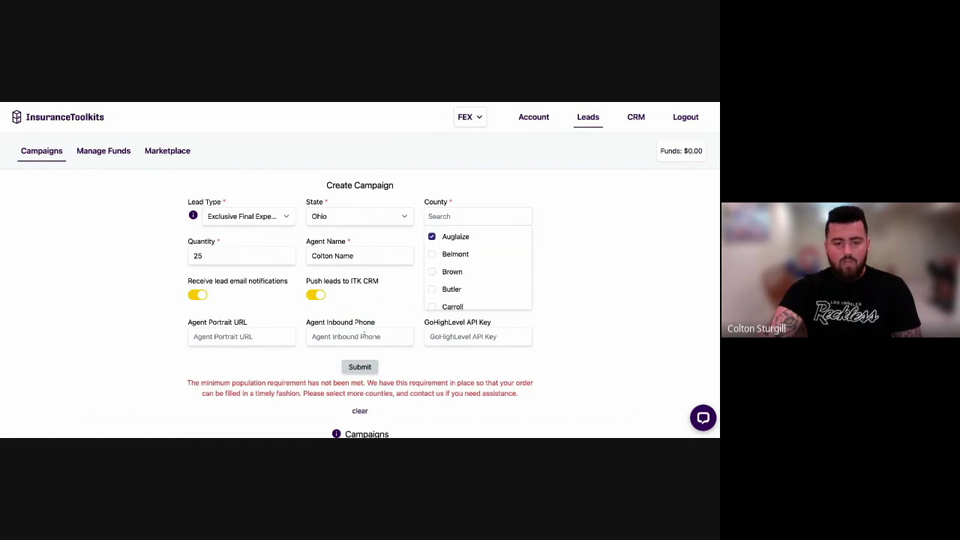
drag(188, 384, 301, 394)
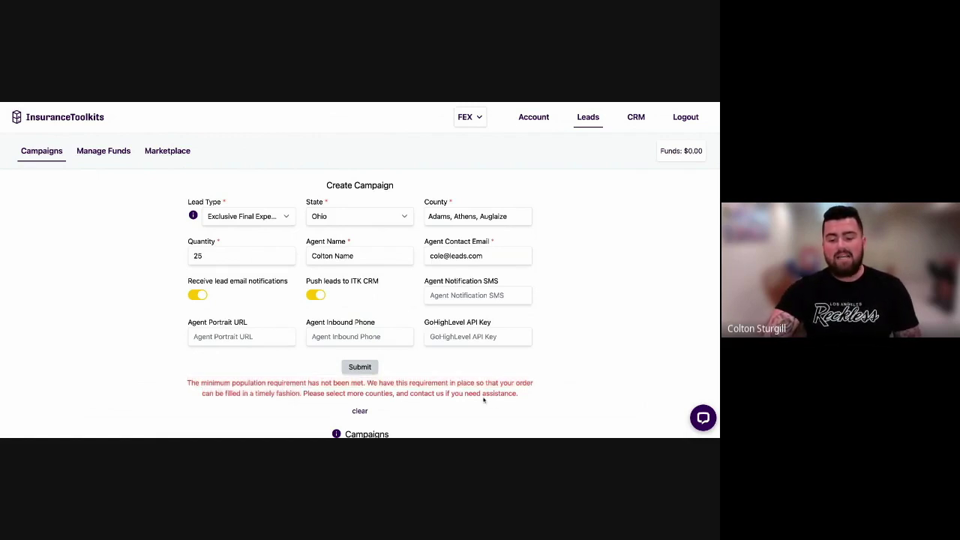
Add Butler to the selected Ohio counties and close the county list.
click(489, 218)
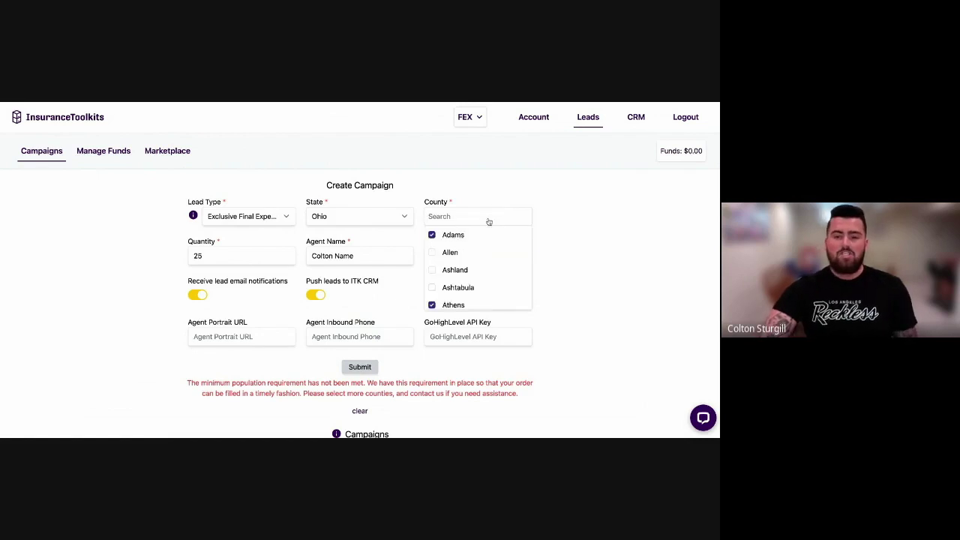
click(458, 253)
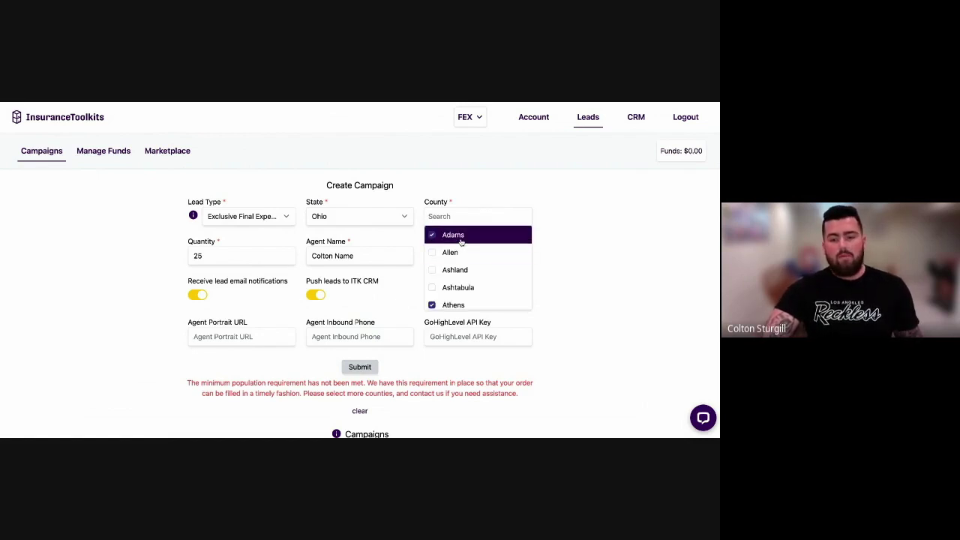
scroll(474, 254, down, 2)
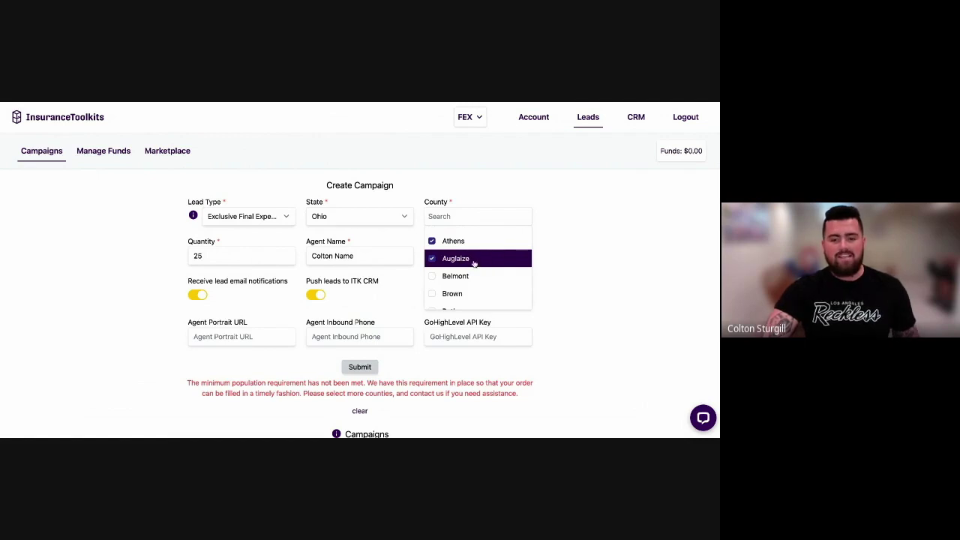
scroll(477, 269, down, 1)
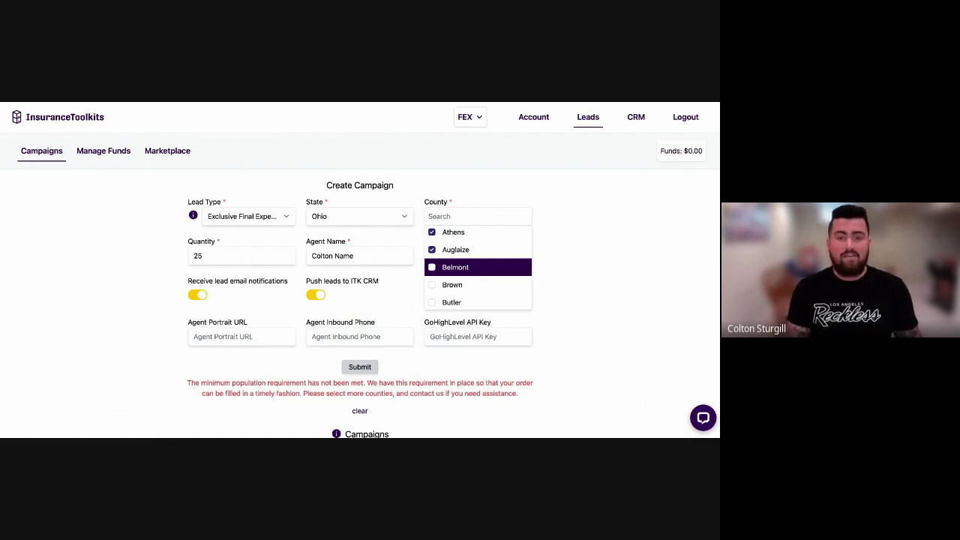
scroll(472, 267, down, 1)
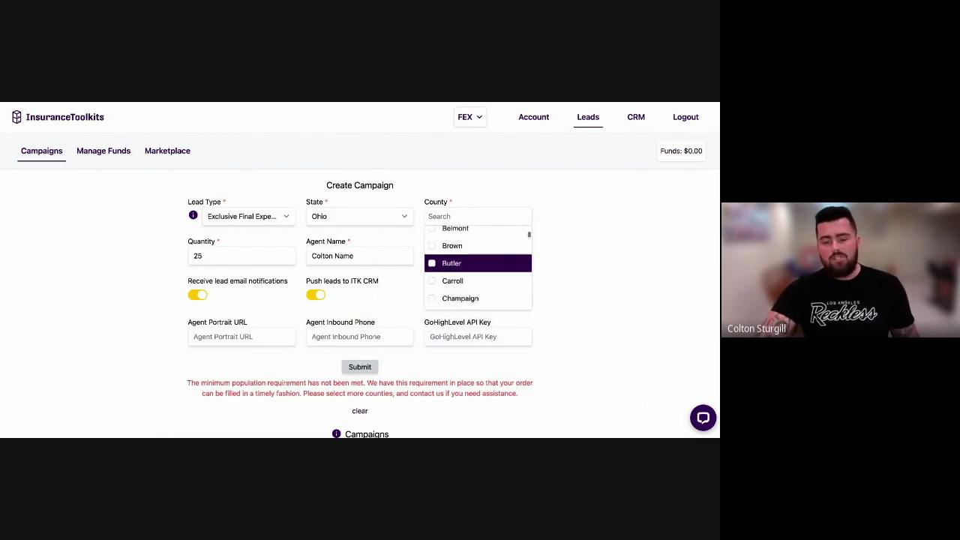
click(469, 264)
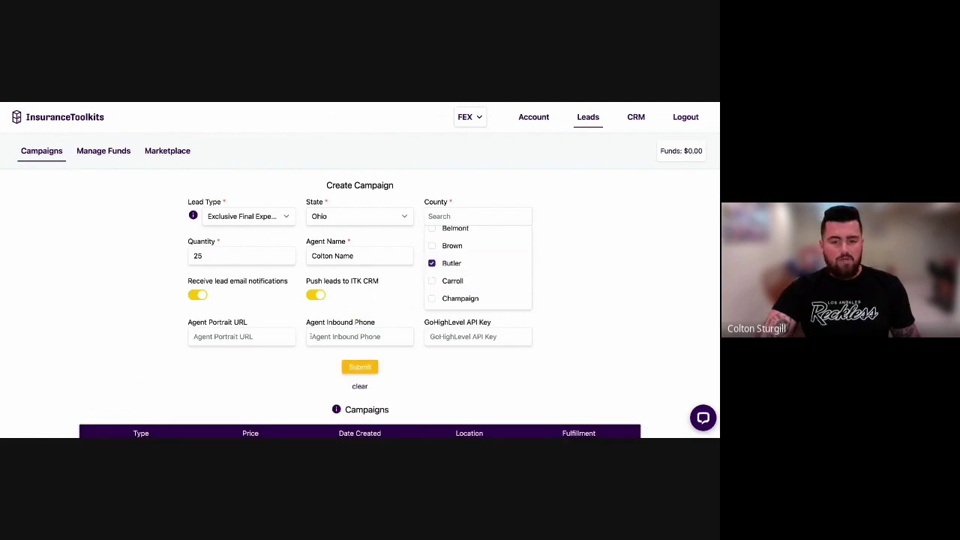
click(491, 380)
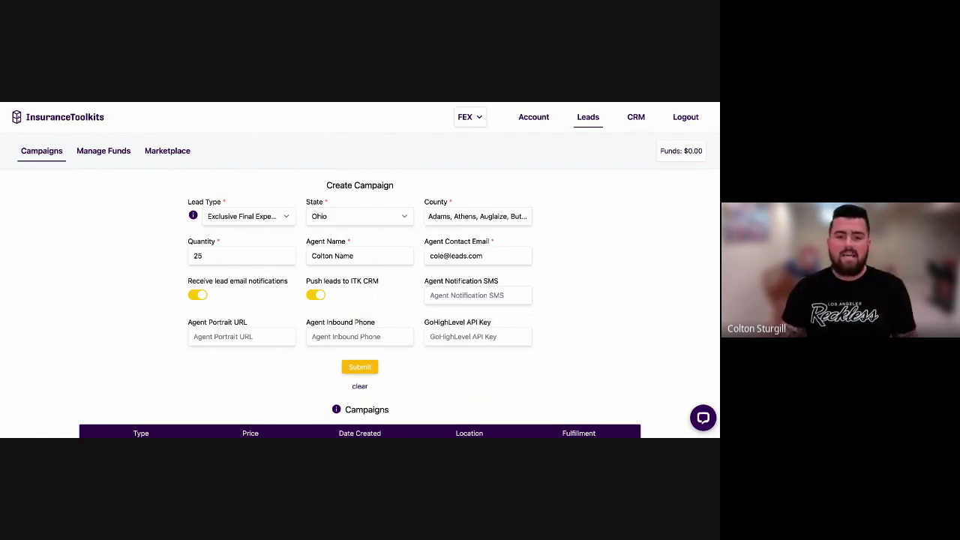
click(477, 217)
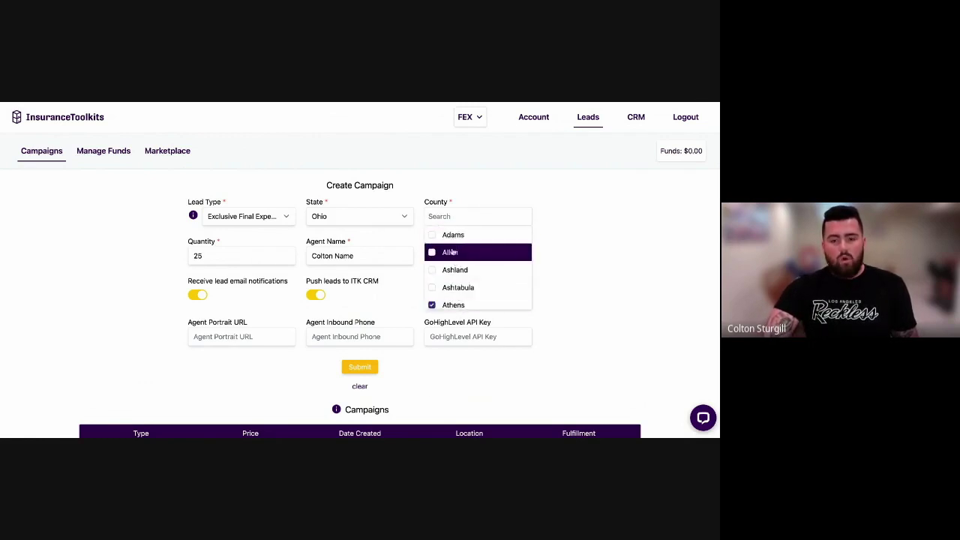
Adjust the county picks, ticking Auglaize and removing Athens, leaving Allen and Adams.
scroll(457, 281, down, 1)
click(457, 275)
scroll(458, 280, down, 1)
click(452, 232)
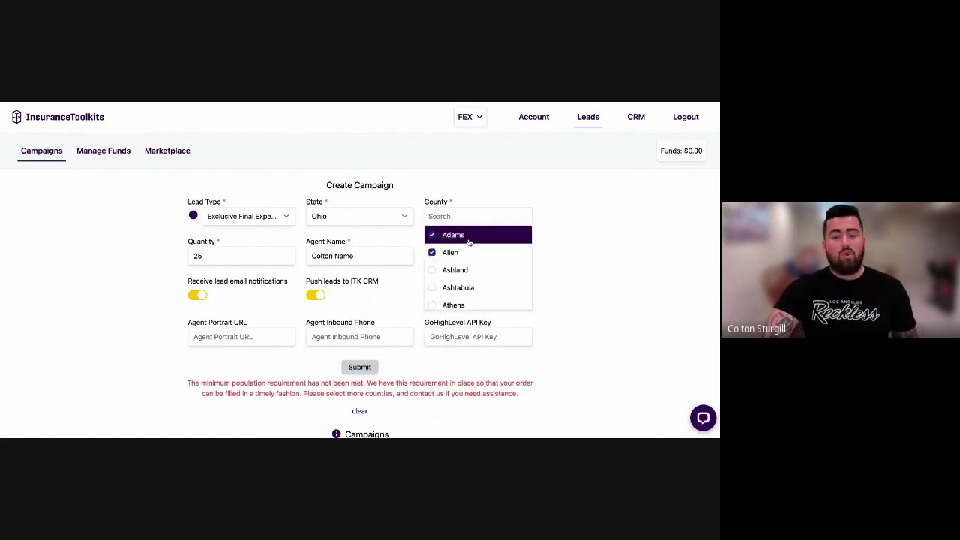
click(619, 289)
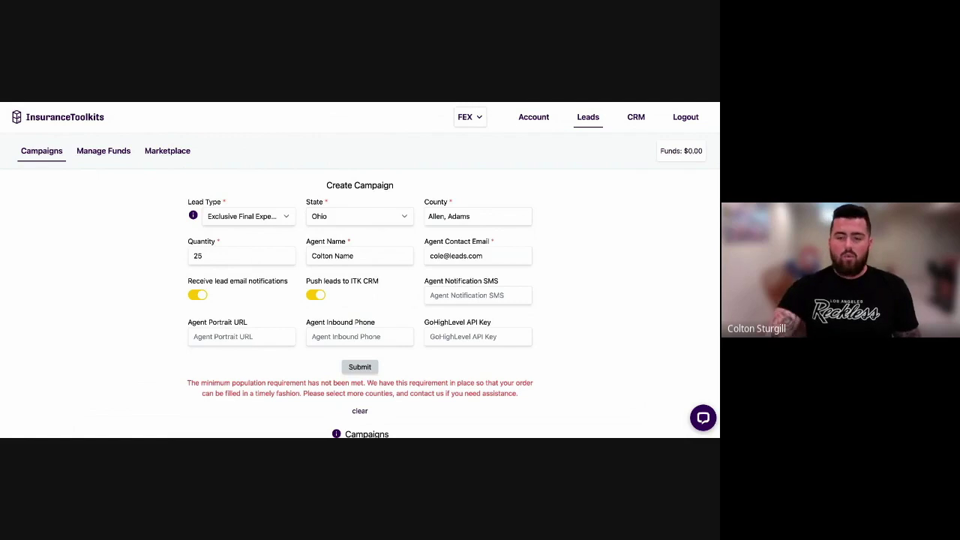
Add Ashland, Ashtabula, Athens and Auglaize to the Ohio counties and close the list.
click(484, 217)
click(455, 270)
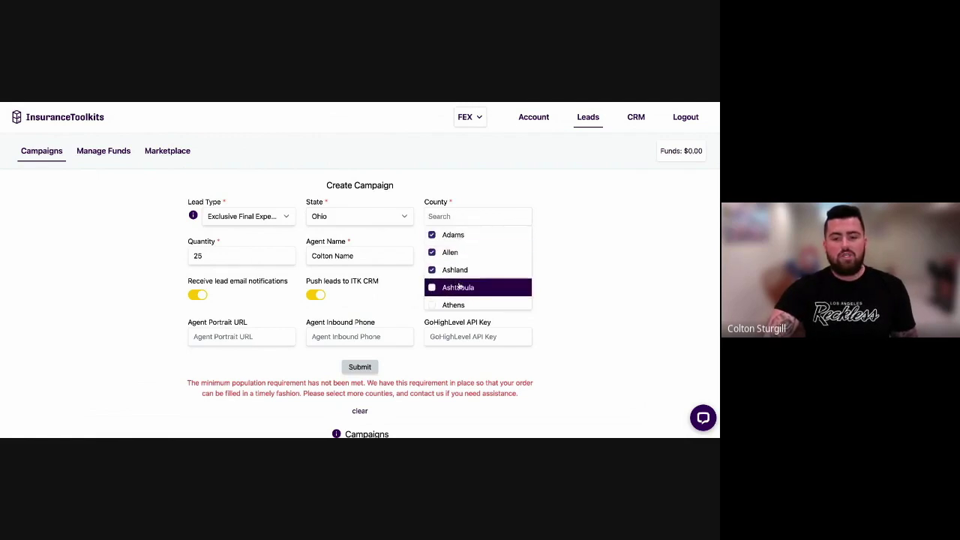
click(459, 287)
click(464, 304)
scroll(465, 292, down, 1)
click(462, 266)
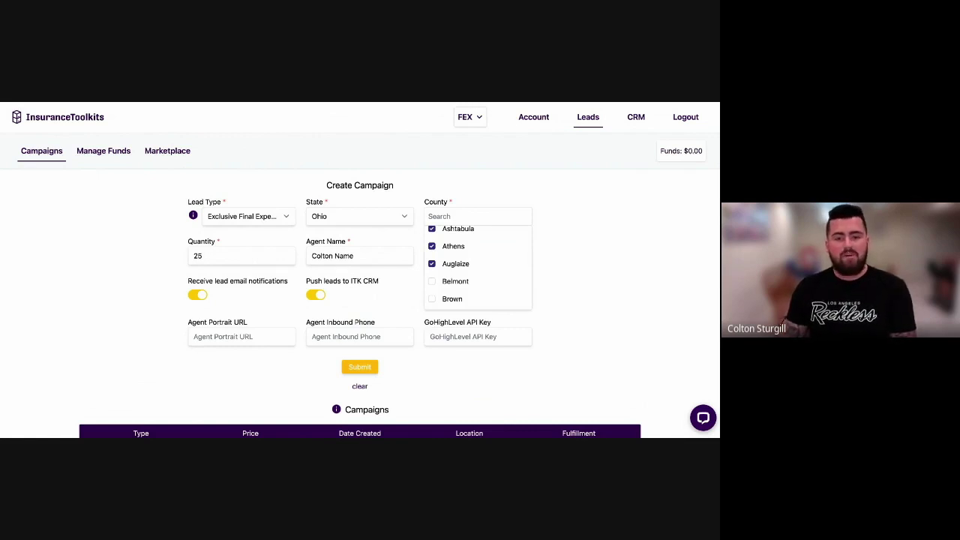
key(Escape)
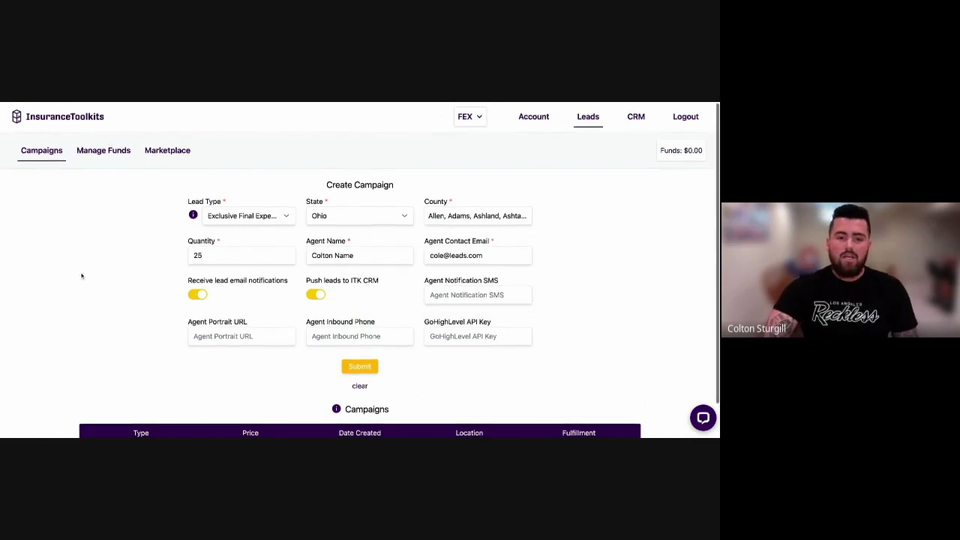
scroll(82, 276, down, 1)
Open the Manage Funds transactions page.
mouse_move(193, 190)
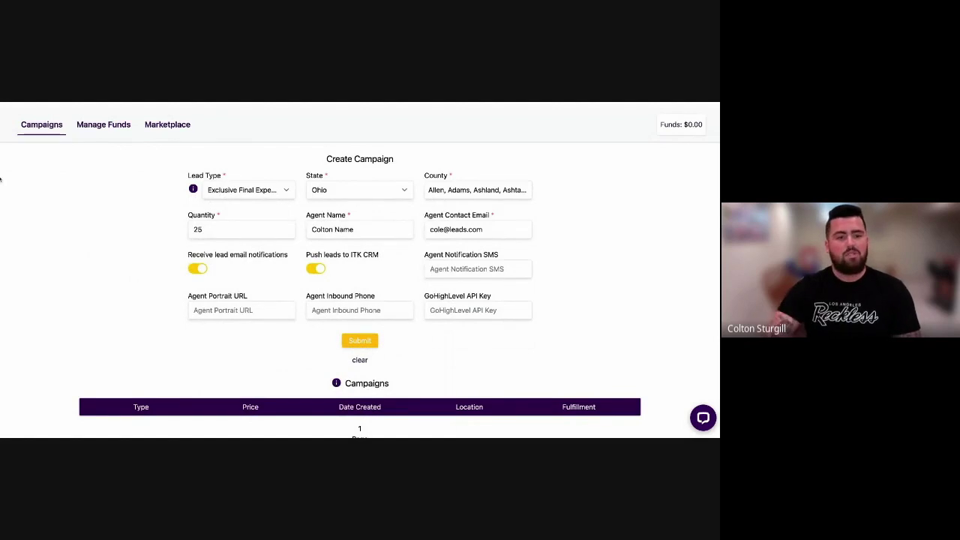
scroll(45, 217, up, 1)
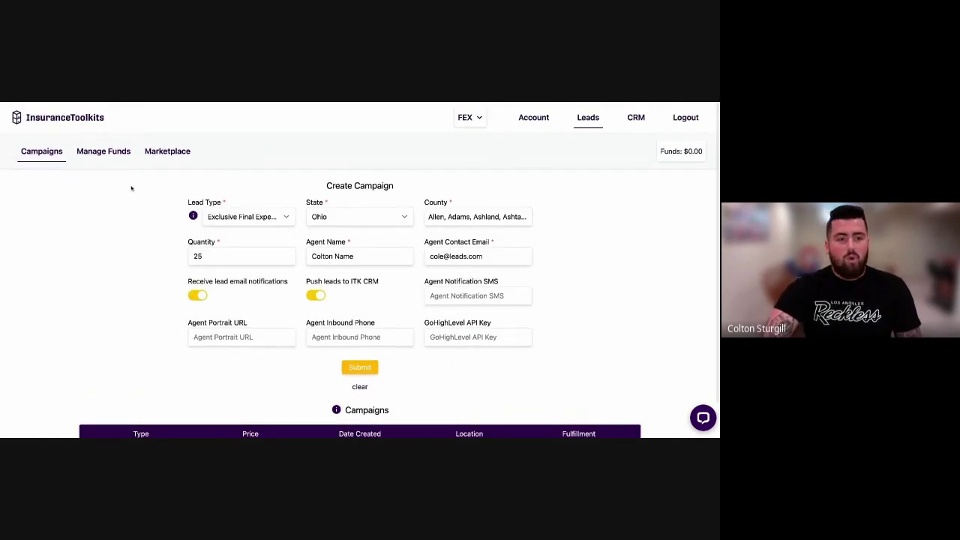
click(106, 154)
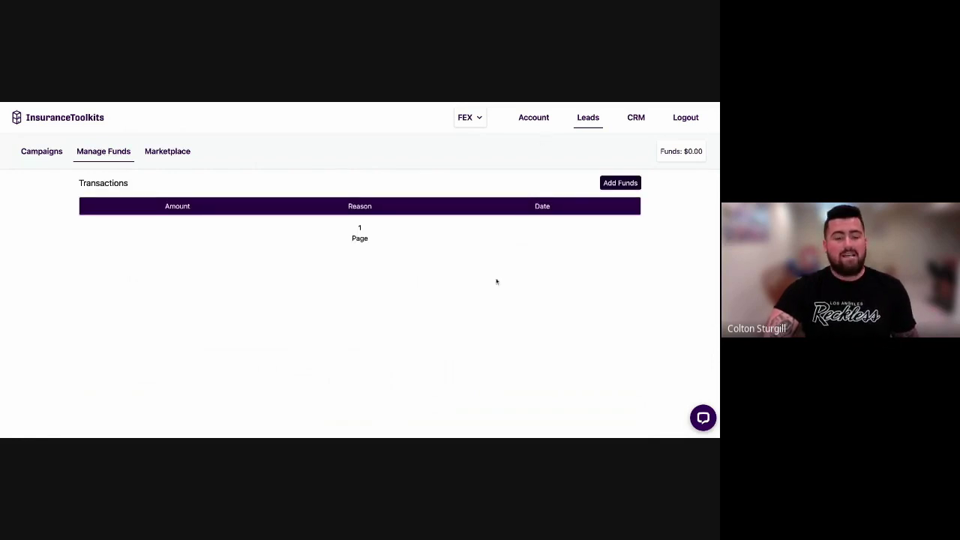
Review the credit cards on file under Account subscription settings, then return to Leads Manage Funds.
click(530, 120)
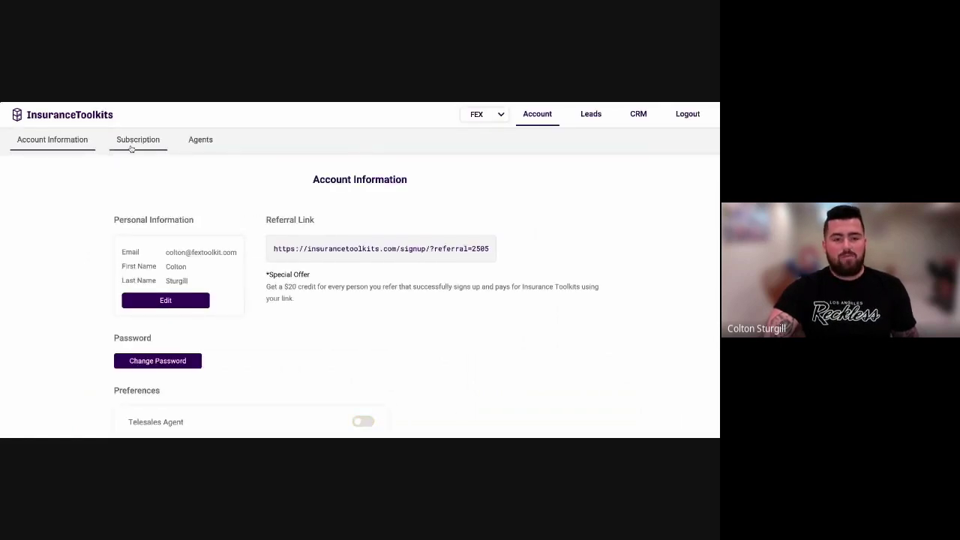
click(133, 147)
click(165, 179)
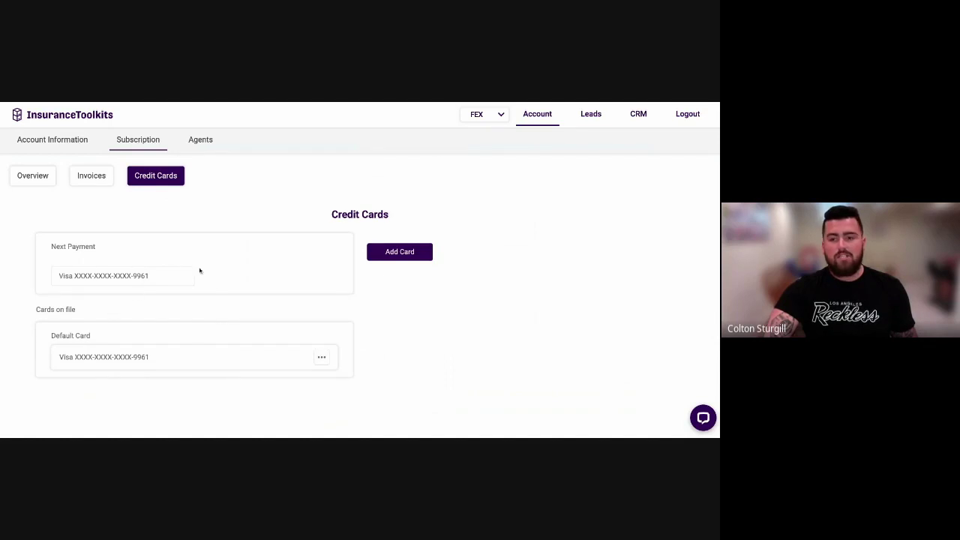
click(596, 117)
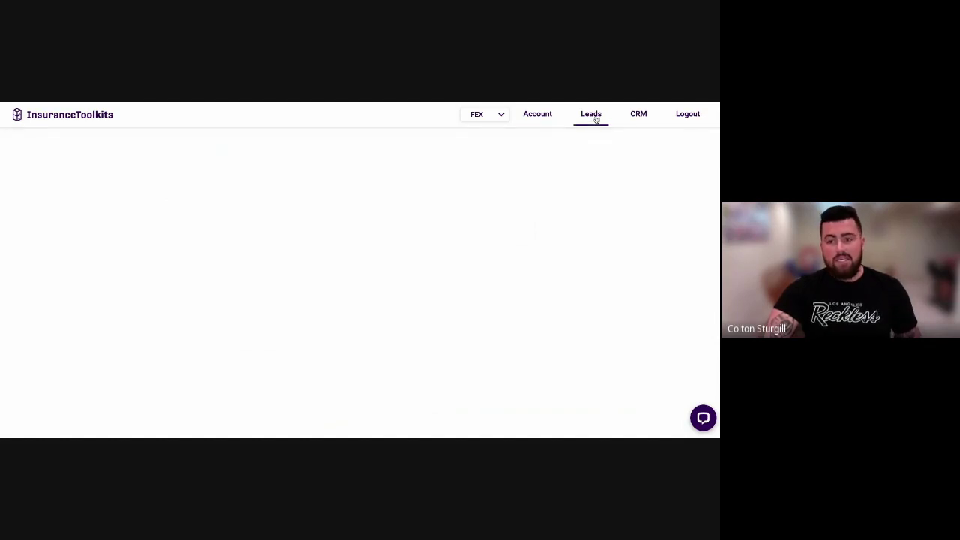
click(96, 152)
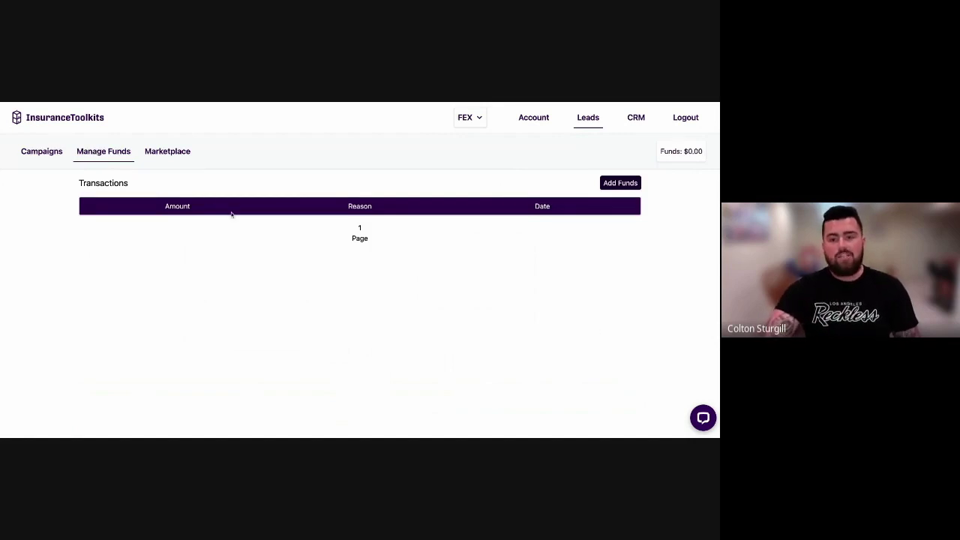
Enter 1500 in the Add Funds dialog, close it unconfirmed, and check the $0.00 balance.
click(613, 184)
click(360, 260)
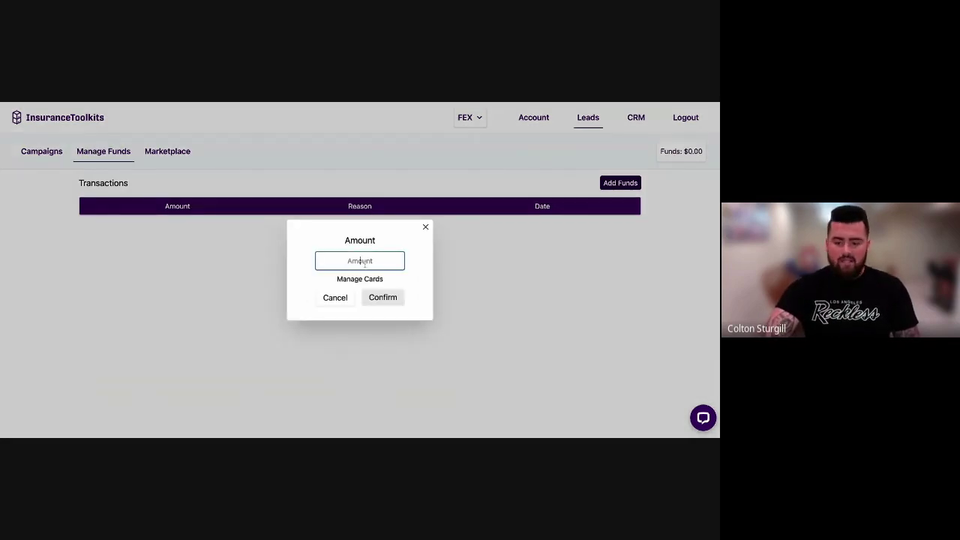
text(1500)
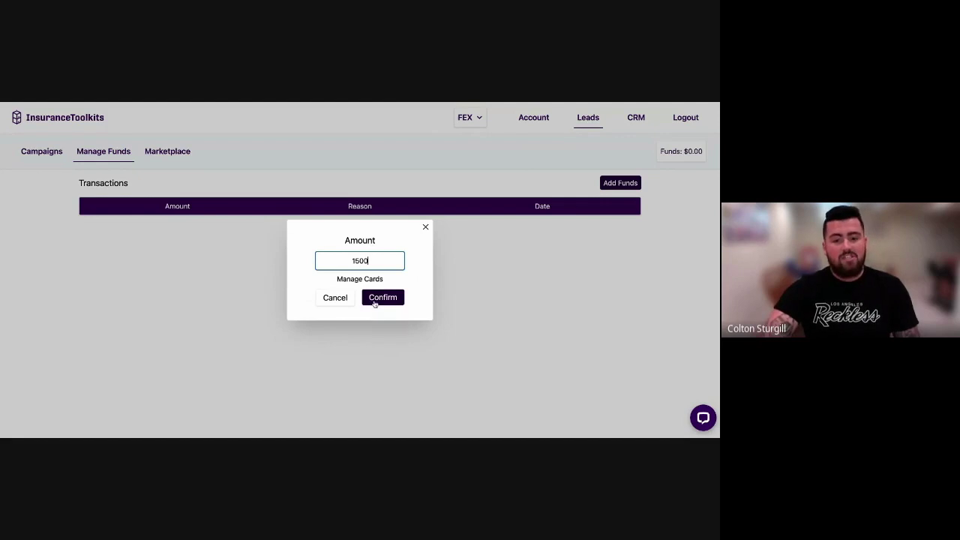
click(425, 228)
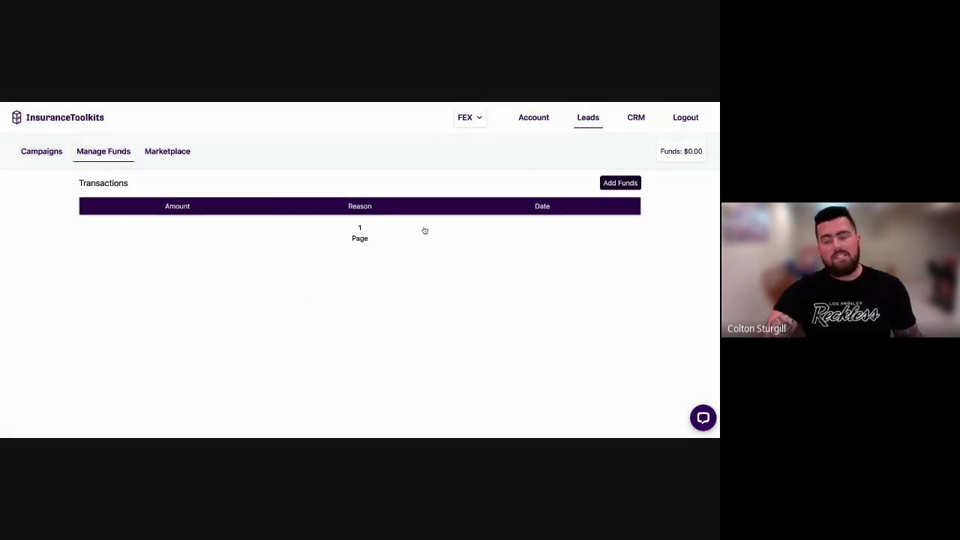
triple_click(659, 153)
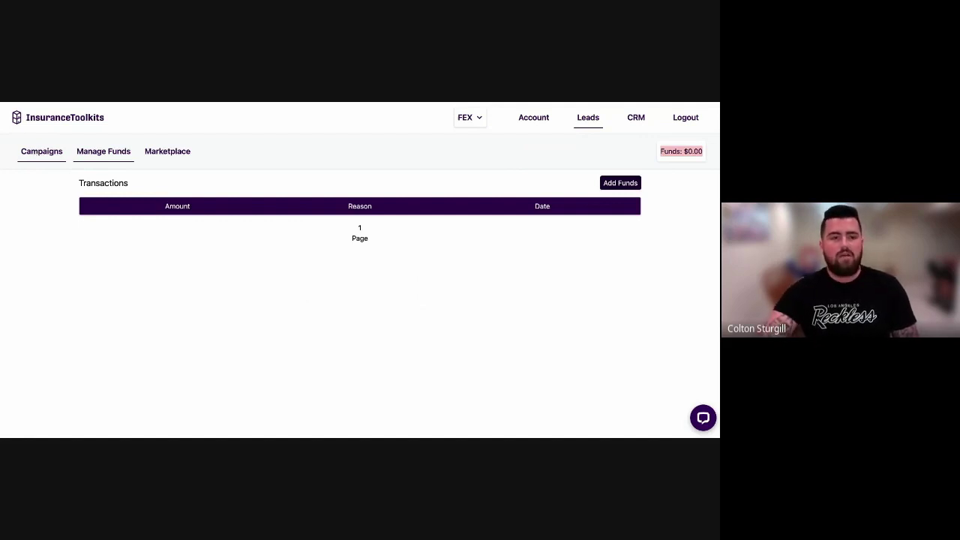
click(23, 203)
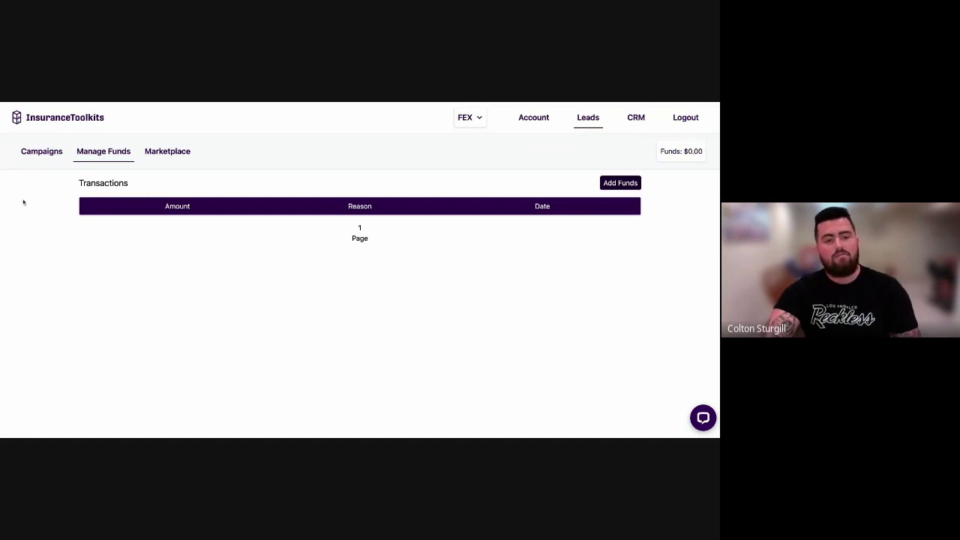
Enter quantity 25 and the agent name in the Texas campaign form.
click(48, 155)
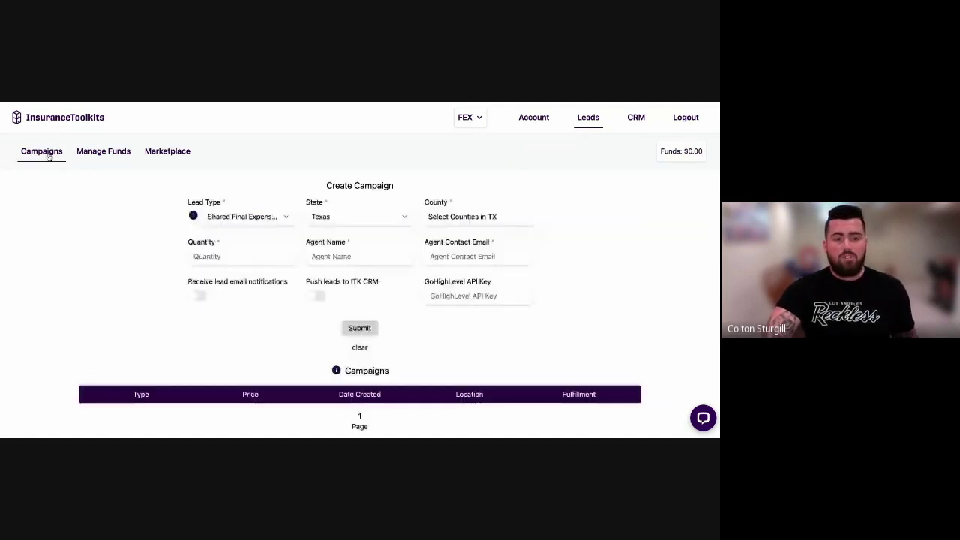
click(101, 156)
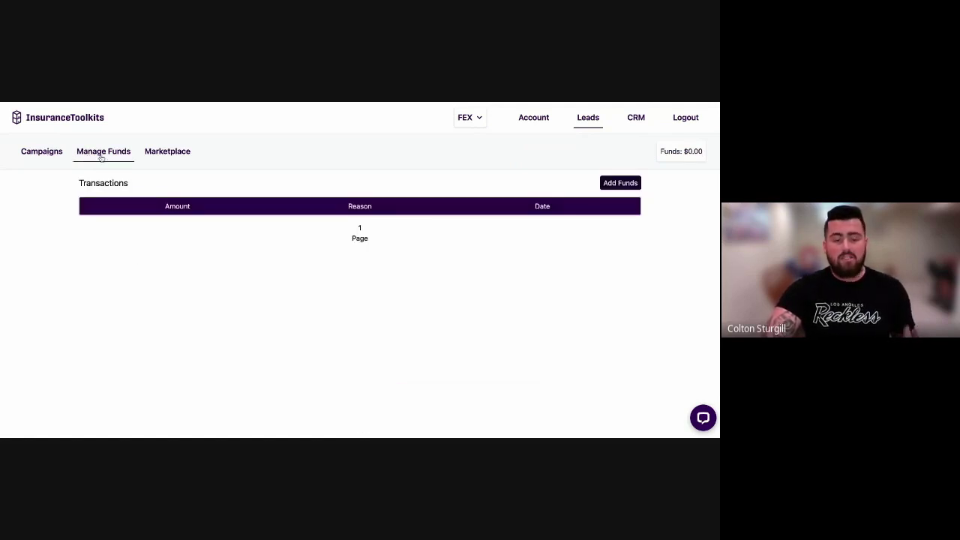
click(47, 155)
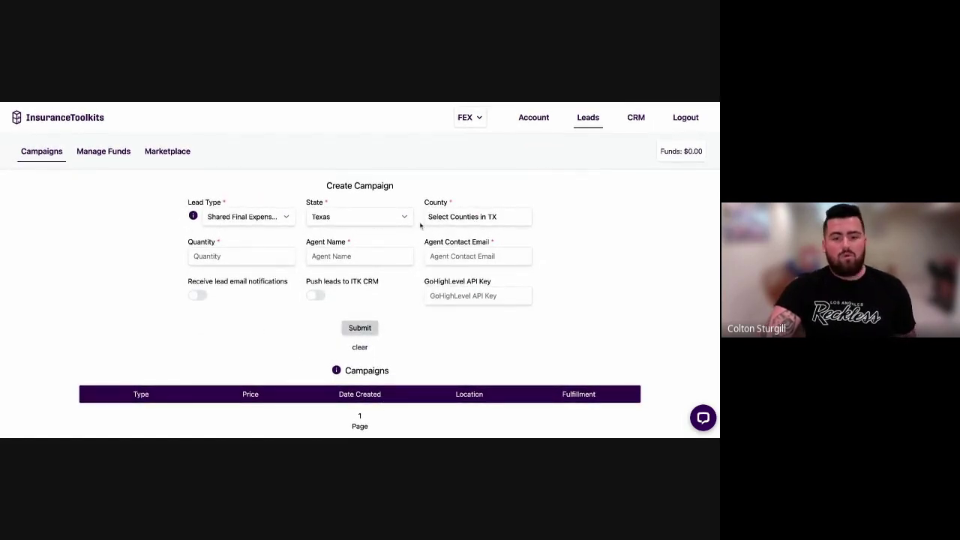
text(25)
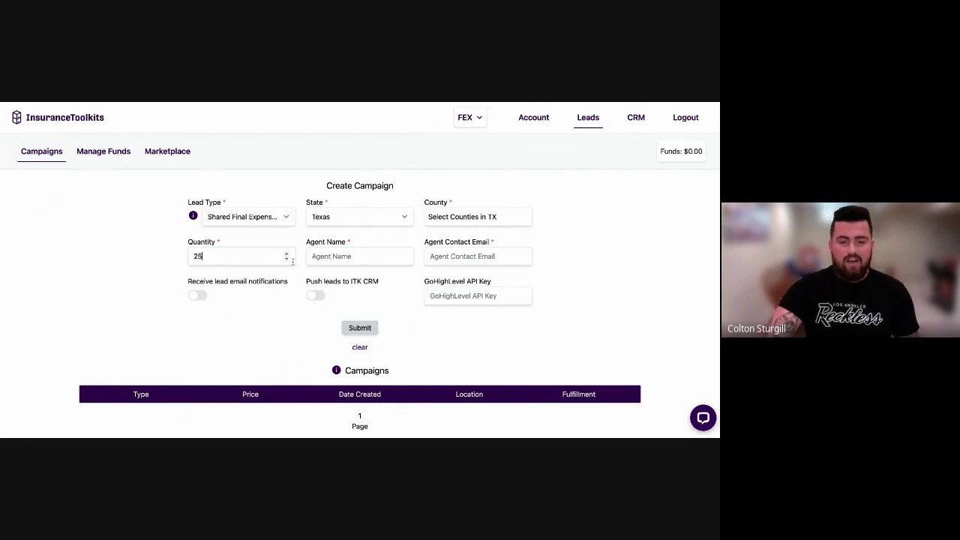
click(339, 259)
text(s)
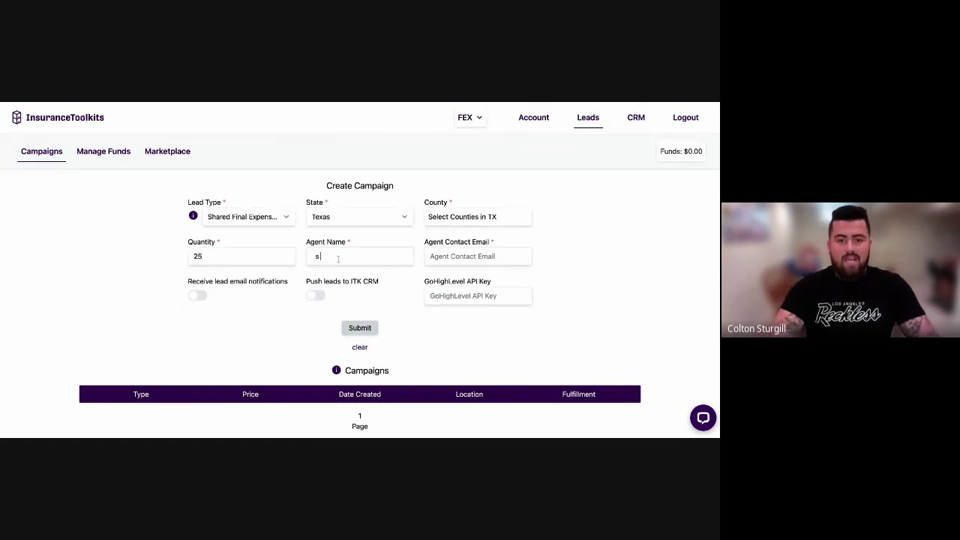
text(x)
text(ddd)
Enable lead email notifications and ITK CRM push, then submit the campaign.
click(200, 296)
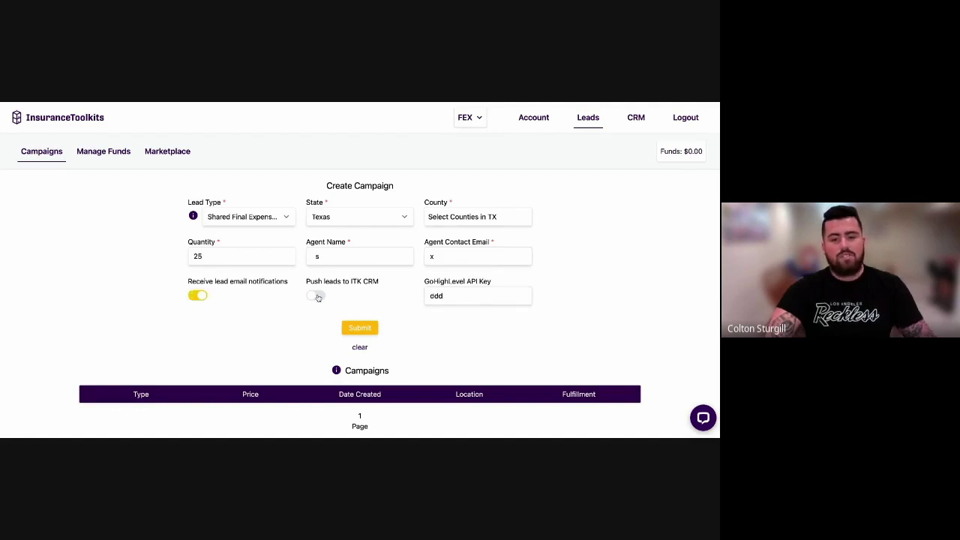
click(316, 297)
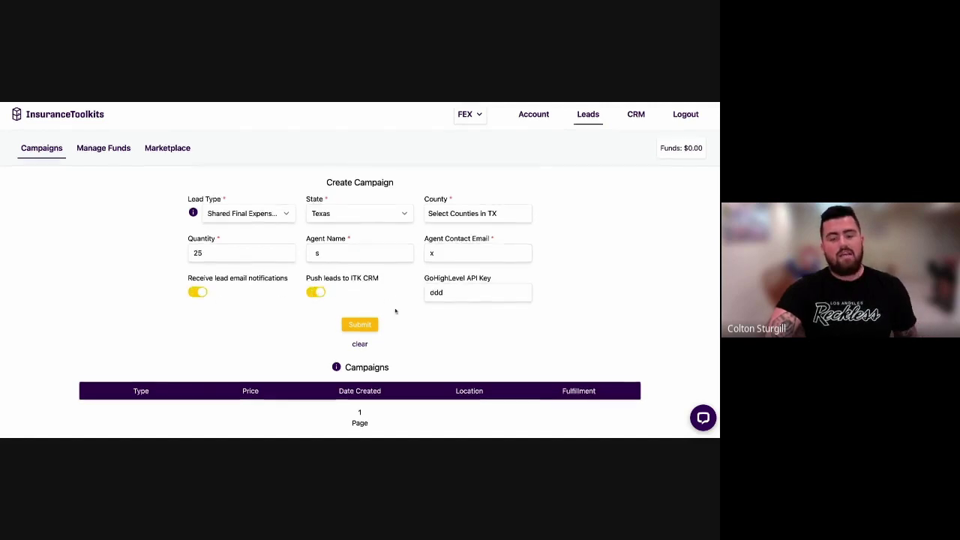
click(360, 328)
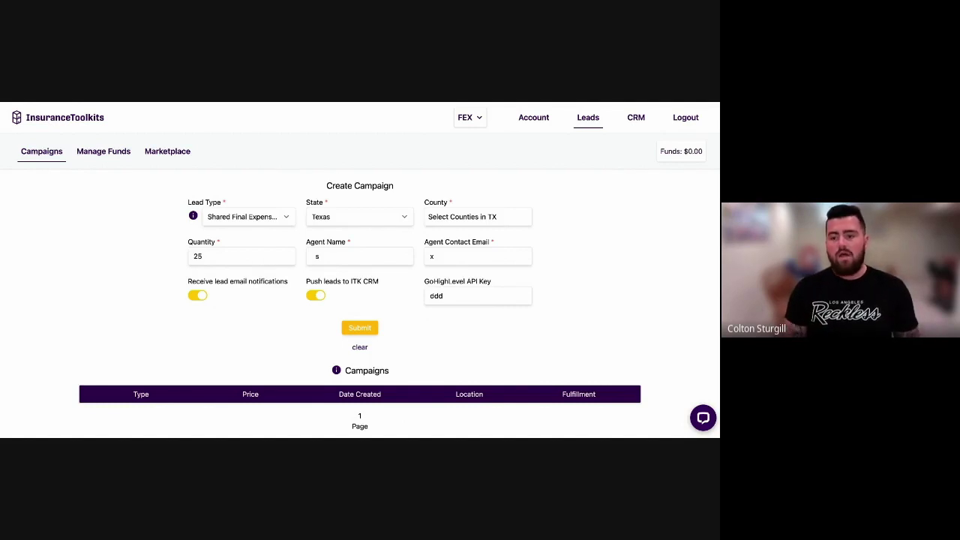
Open the Live Support chat bubble and minimize it again.
click(703, 417)
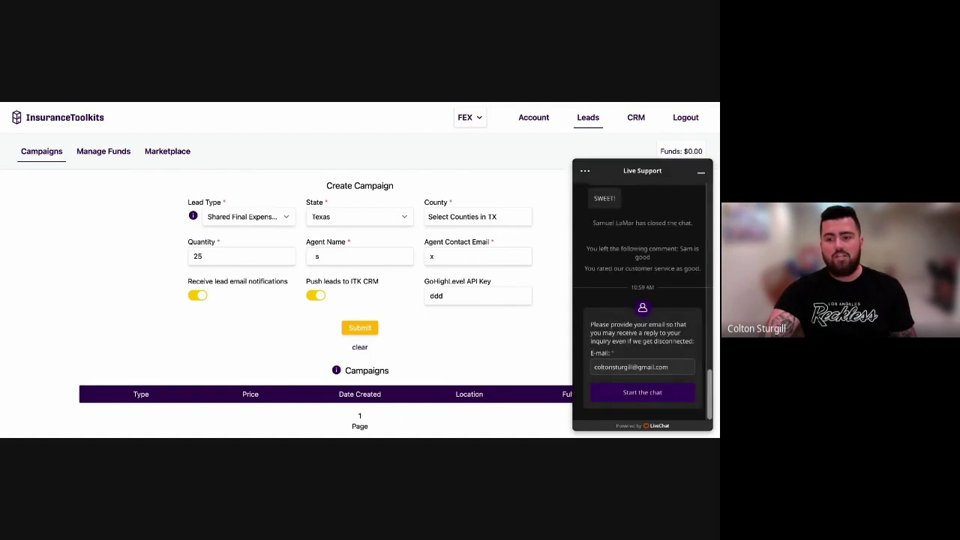
click(702, 175)
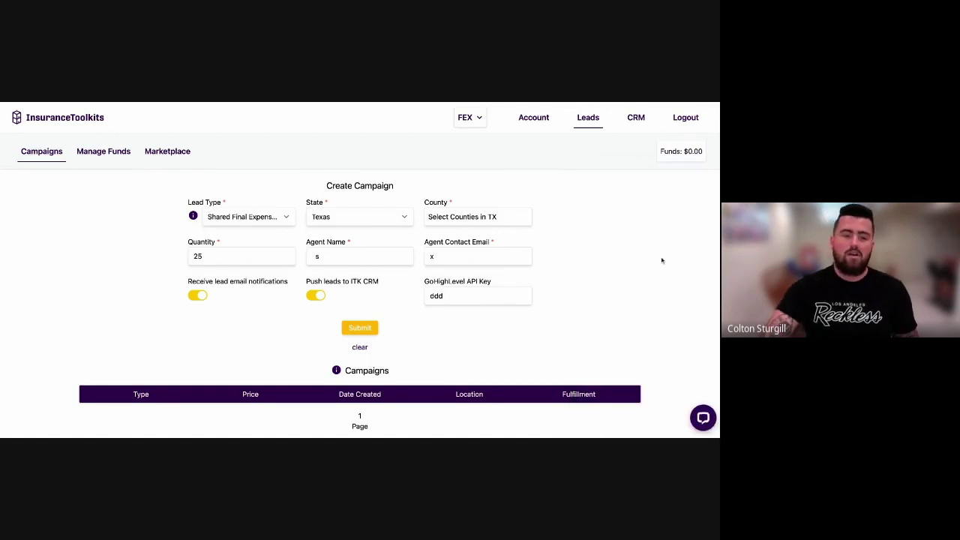